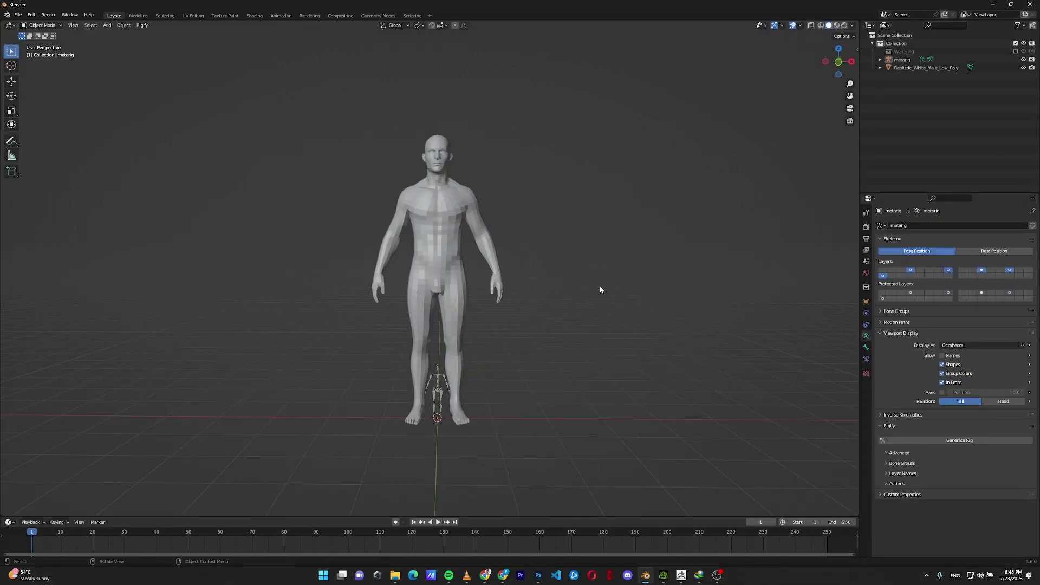
Scale the metarig up by a factor of about 2.56 to match the character mesh's height.
click(439, 375)
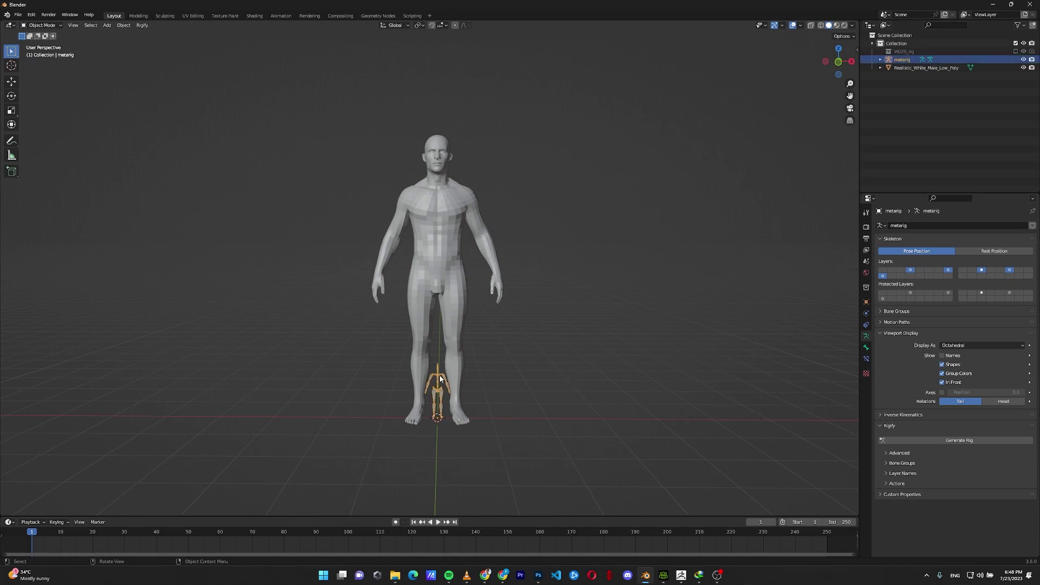
key(s)
click(549, 234)
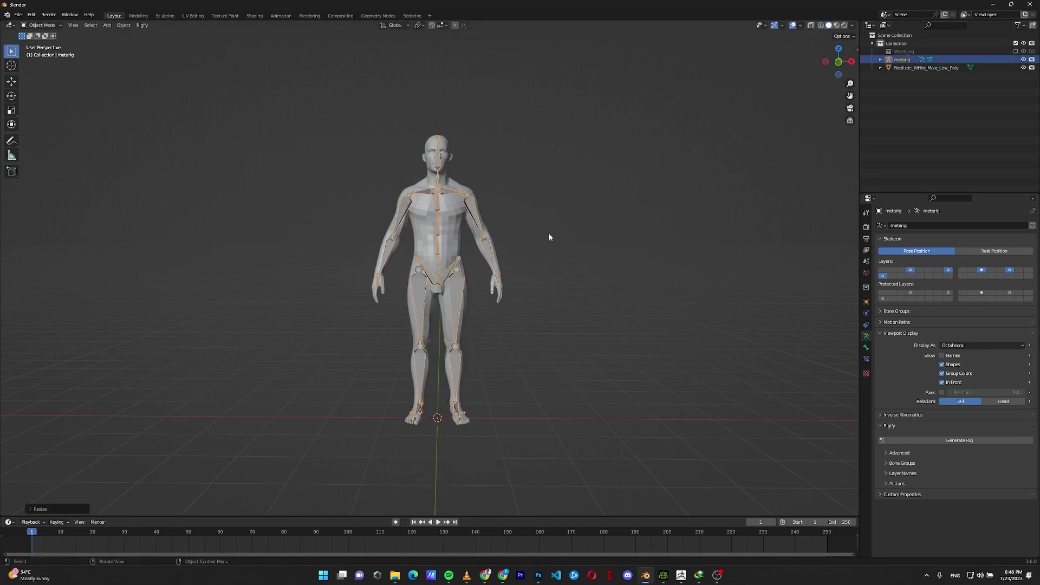
Try generating the Rigify rig from the scaled metarig, and delete the generated rig.
click(948, 441)
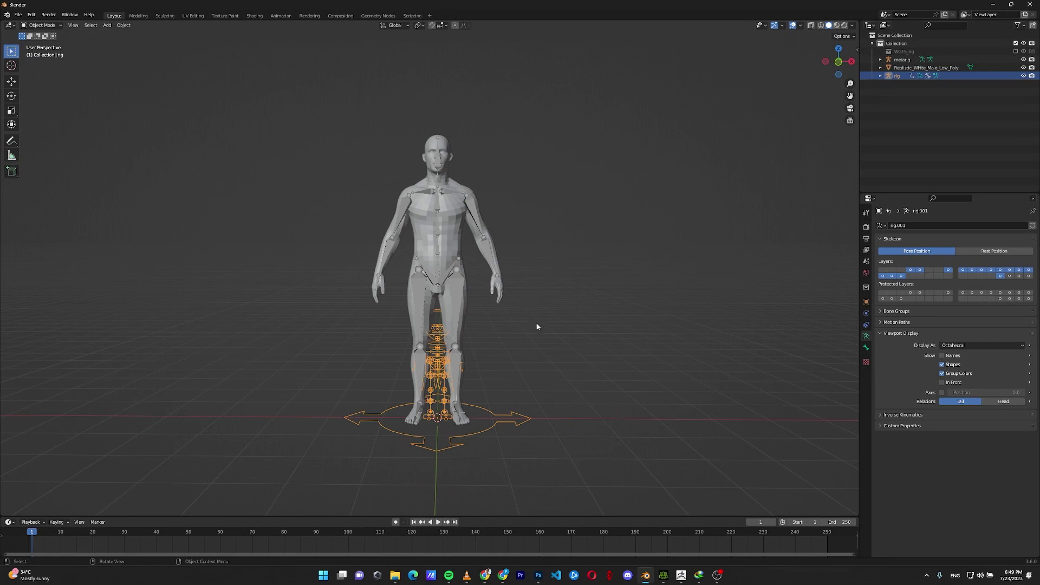
key(Delete)
Show the metarig's transform values and apply all its transforms.
click(477, 214)
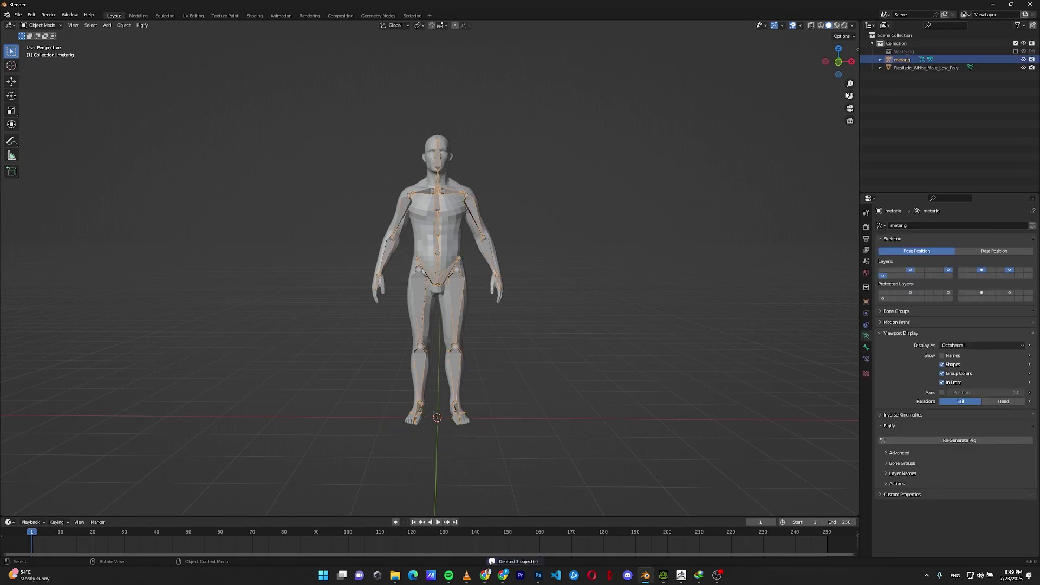
click(857, 57)
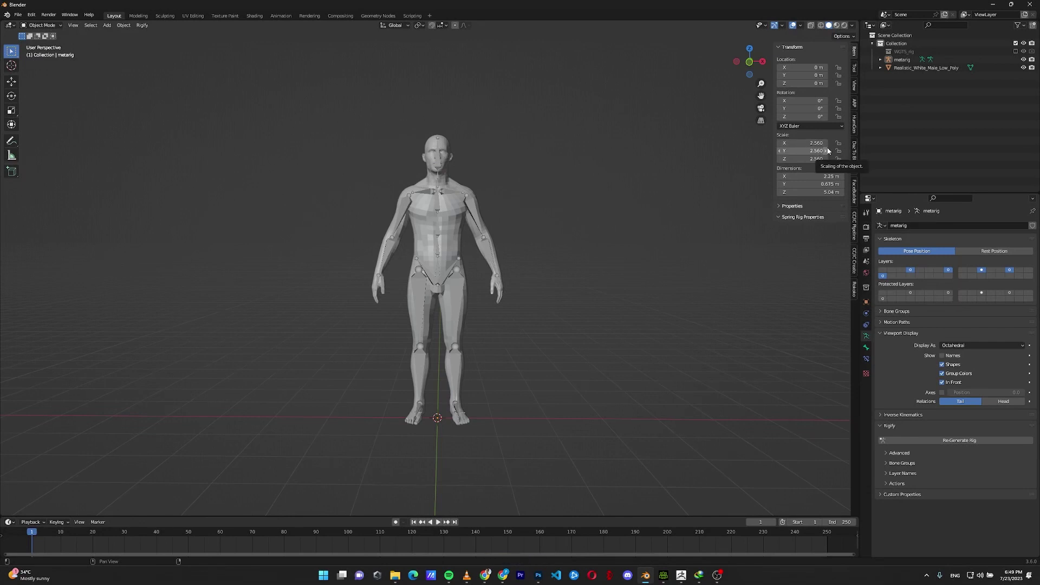
click(482, 203)
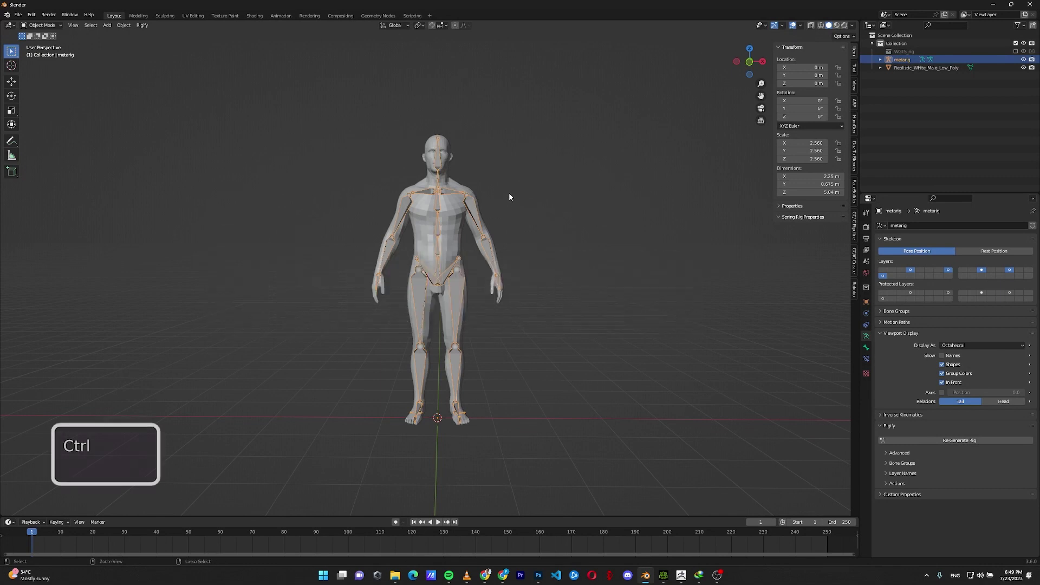
key(ctrl+a)
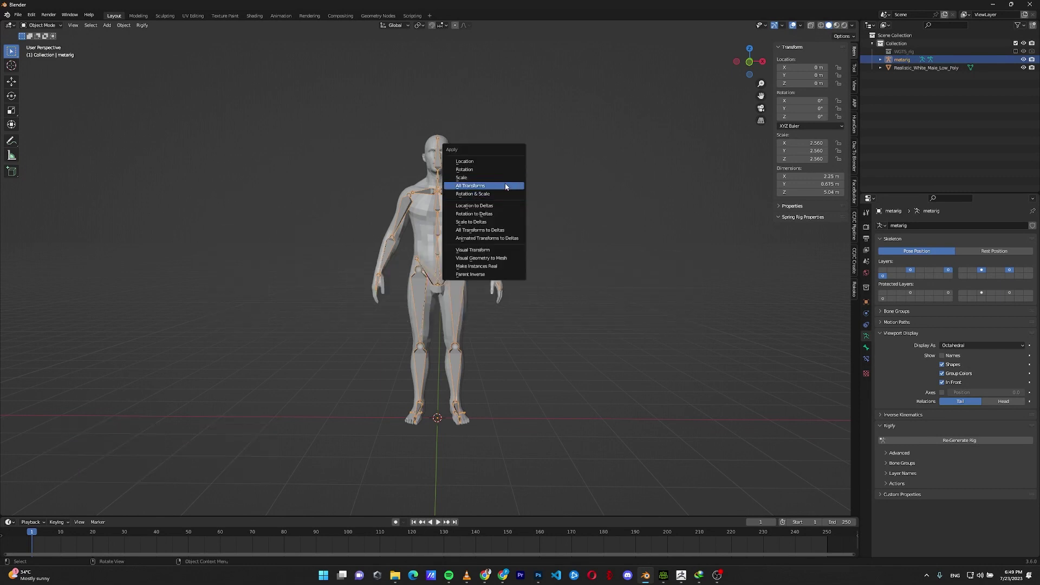
click(505, 187)
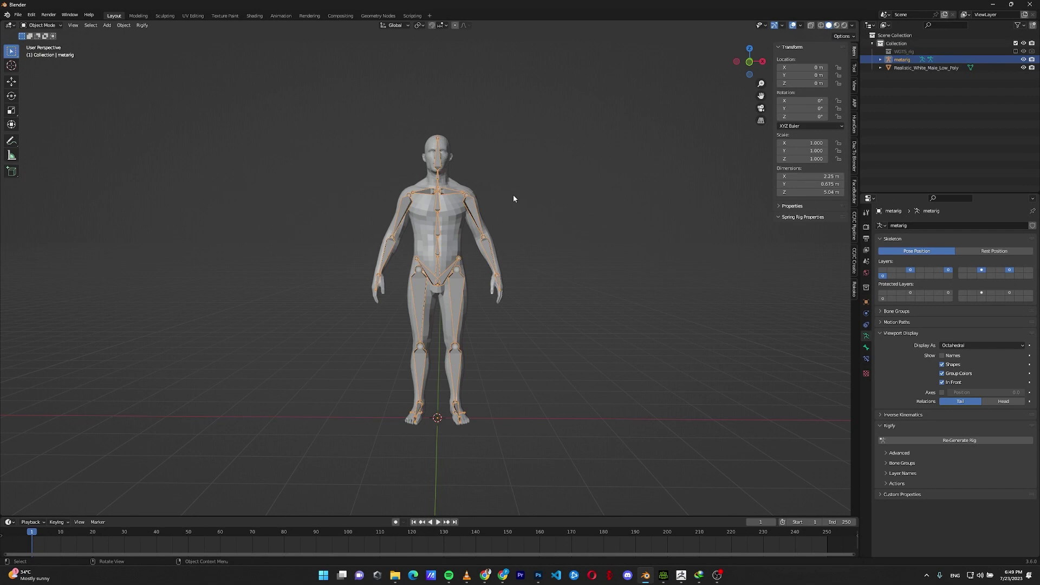
Regenerate the Rigify rig from the metarig and parent the character mesh to it.
click(948, 440)
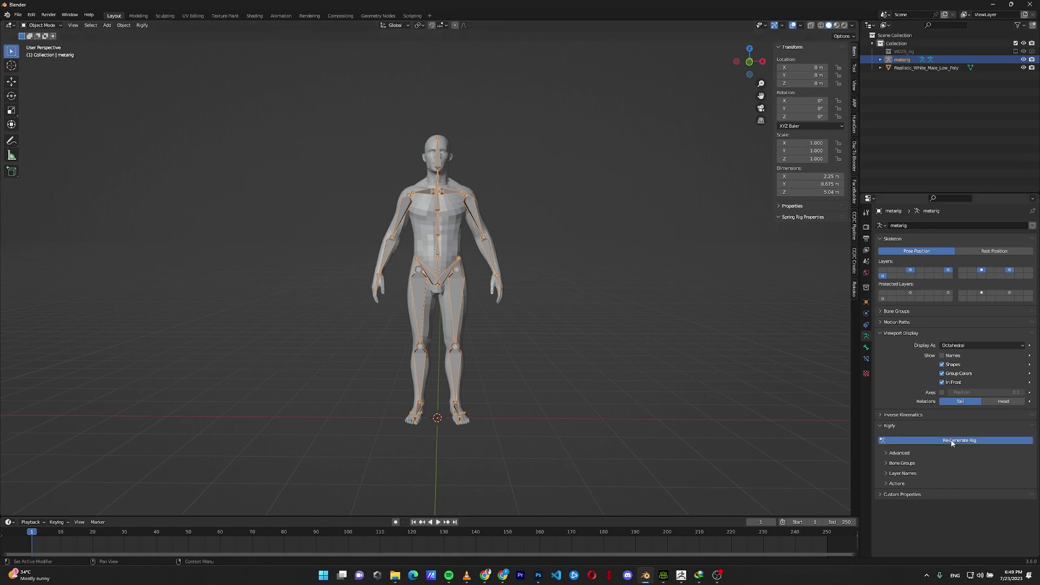
click(481, 189)
middle_drag(480, 189, 518, 194)
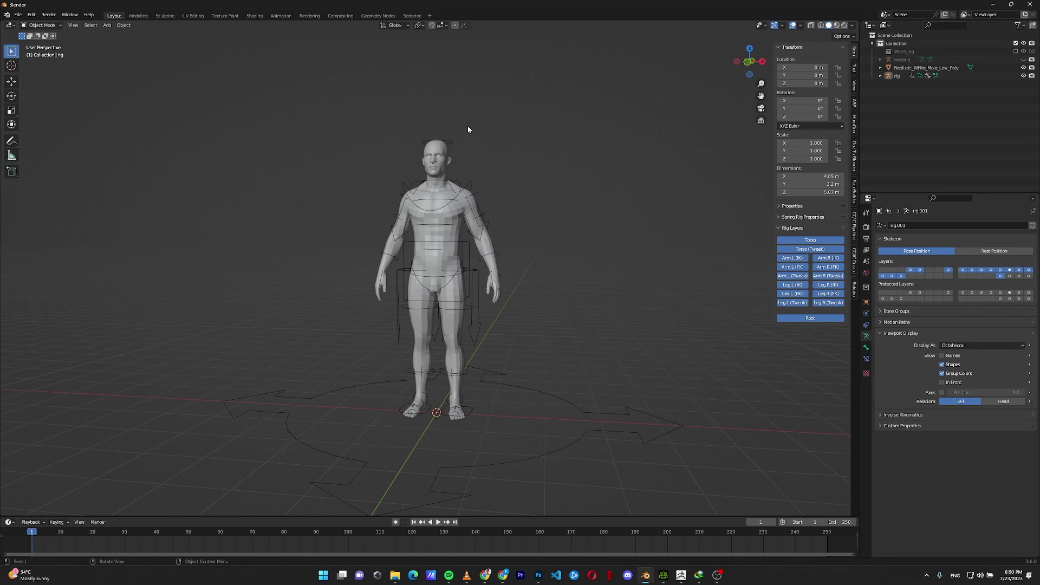
click(508, 382)
Test the left leg's bending in Pose Mode by moving the left foot IK control, cancel the move and leave Pose Mode.
click(41, 25)
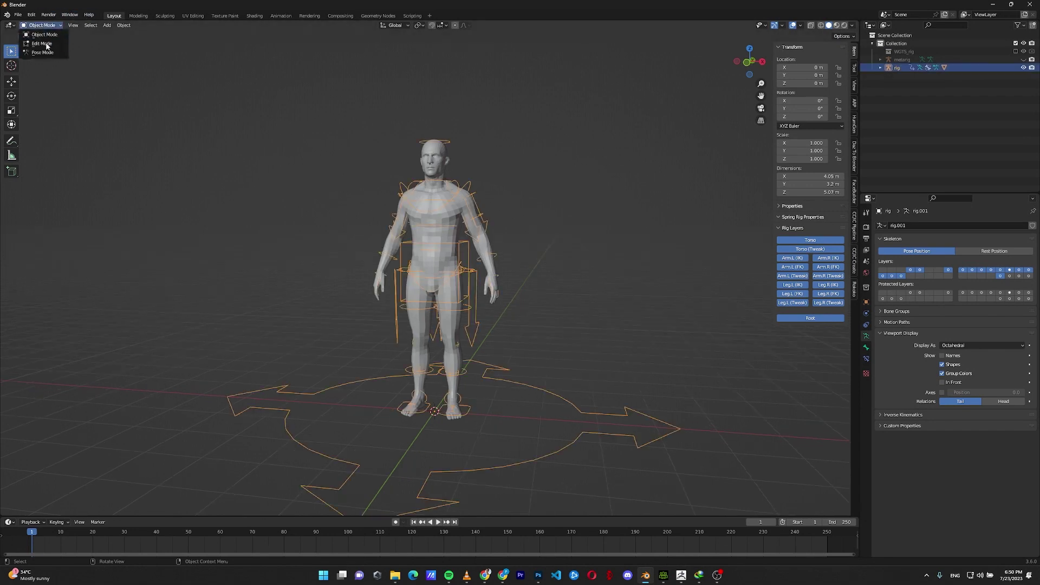
click(42, 52)
click(457, 407)
key(g)
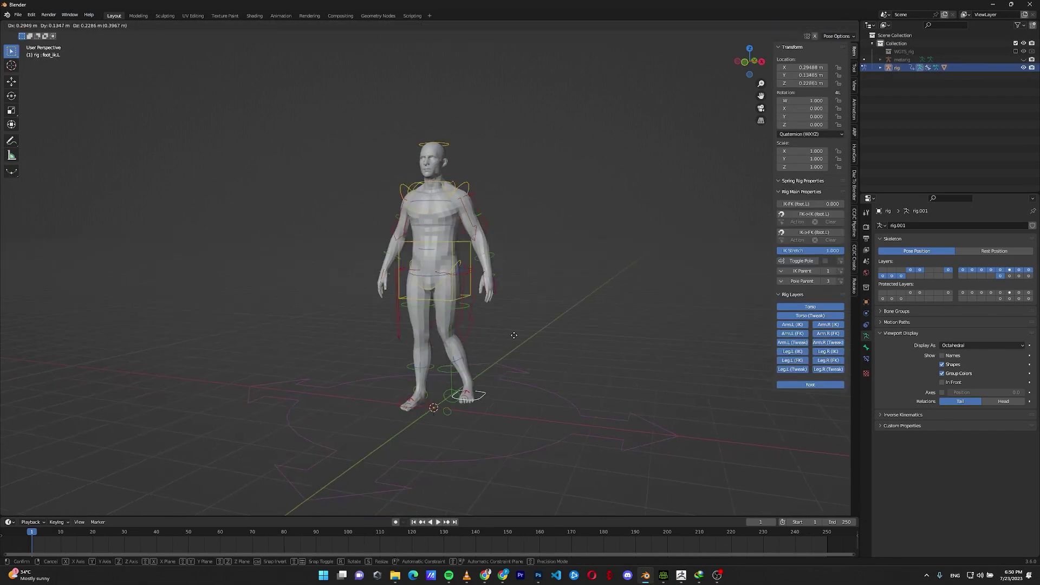
right_click(513, 335)
middle_drag(510, 332, 426, 325)
key(ctrl+Tab)
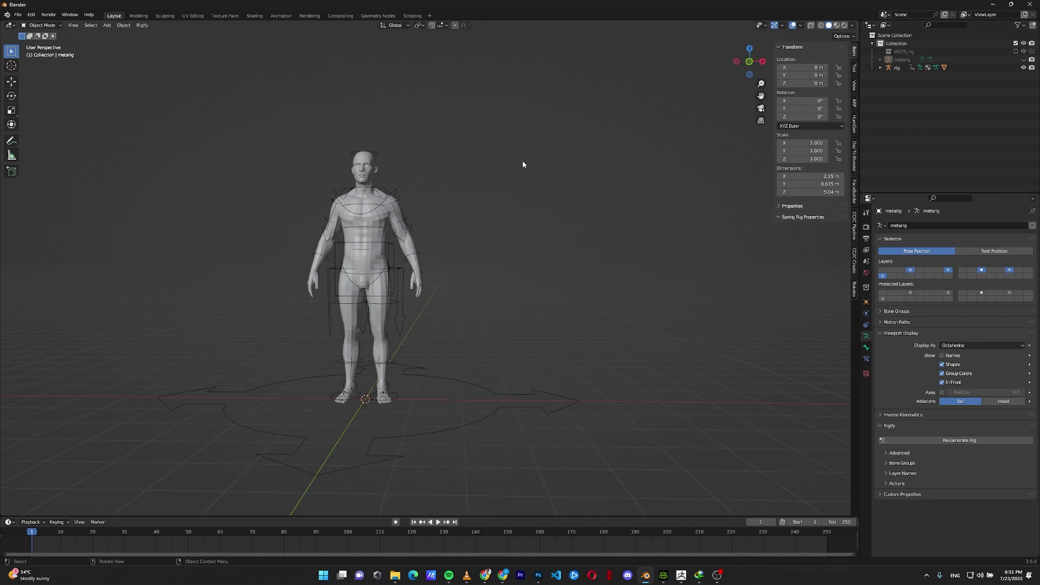
Unhide the metarig and, in Edit Mode from the side, move the left knee joint about 0.07 m forward.
click(1023, 60)
click(1014, 59)
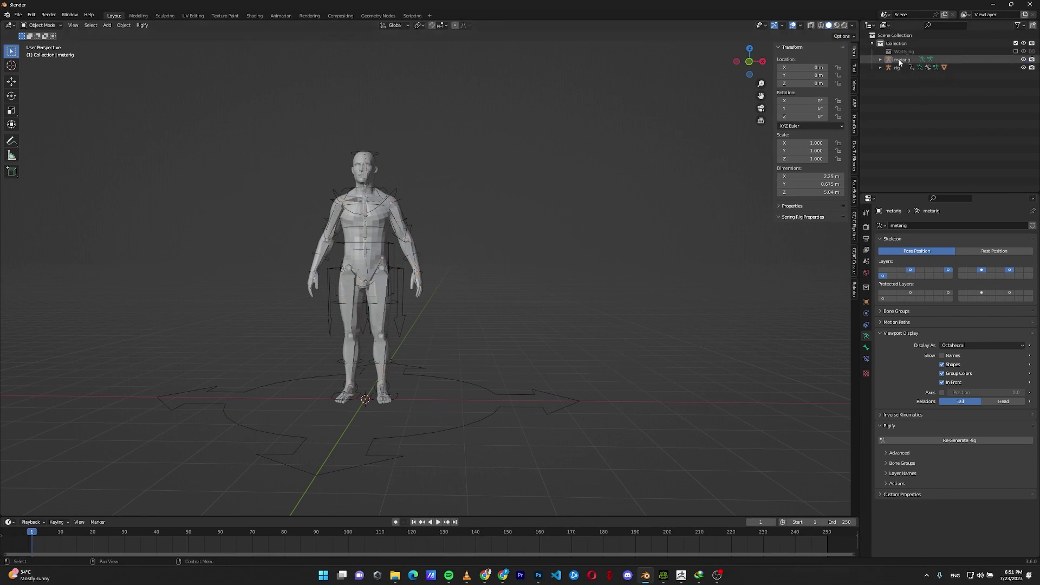
key(KP_3)
key(KP_Decimal)
shift+middle_drag(547, 374, 503, 320)
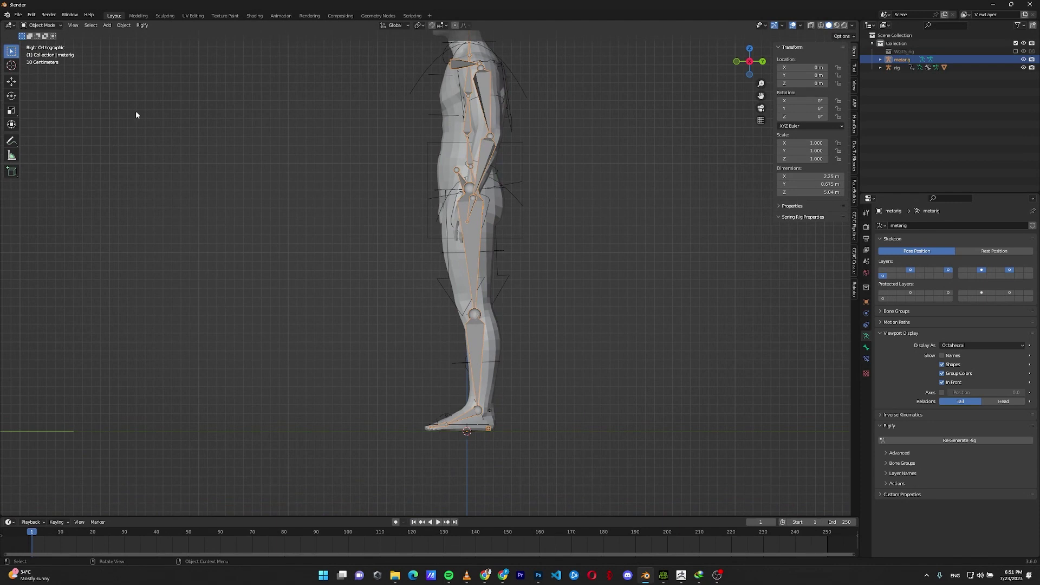
click(39, 27)
click(42, 44)
click(473, 314)
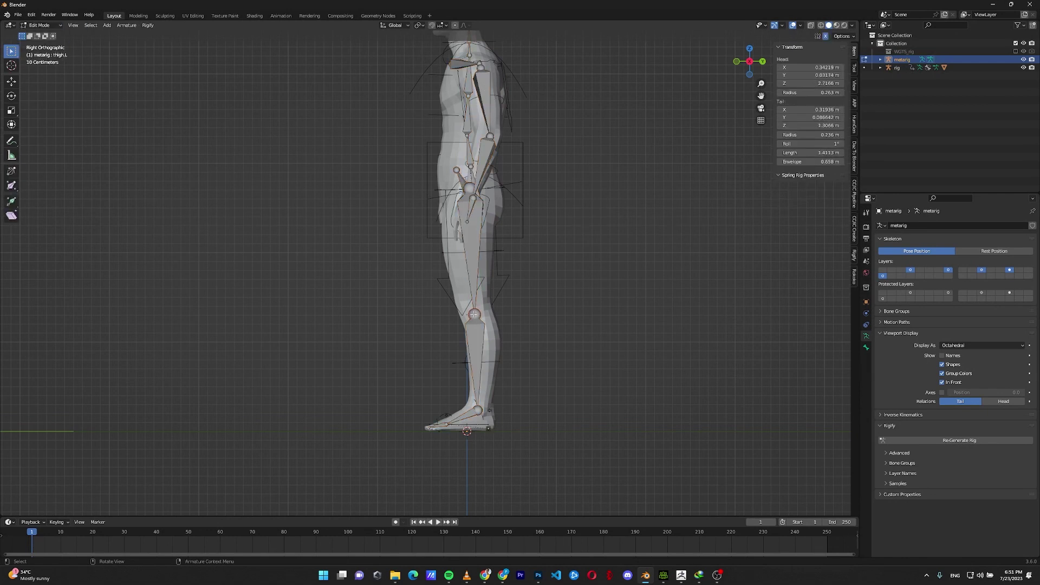
key(g)
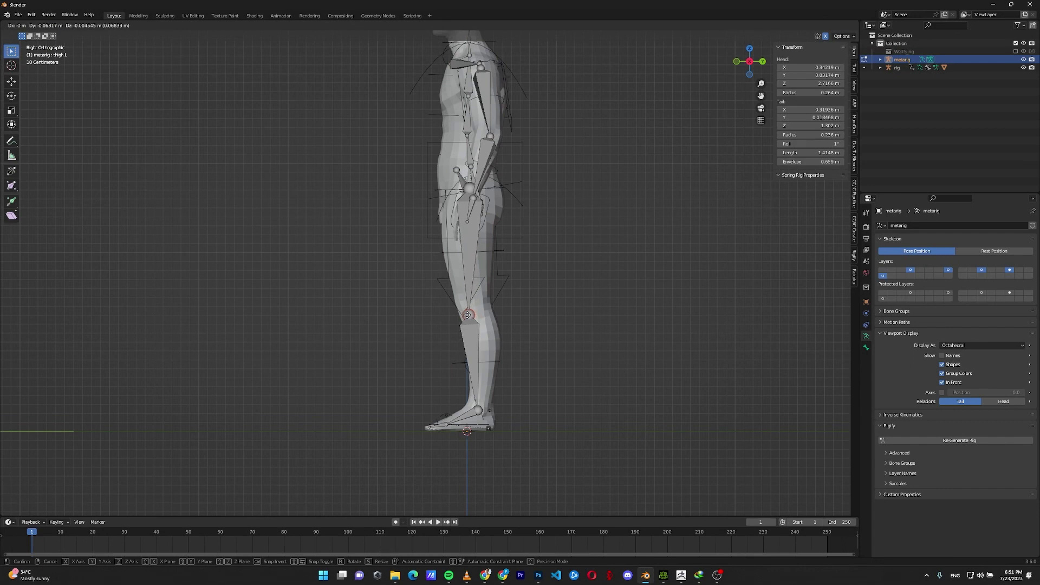
click(466, 314)
scroll(528, 205, down, 1)
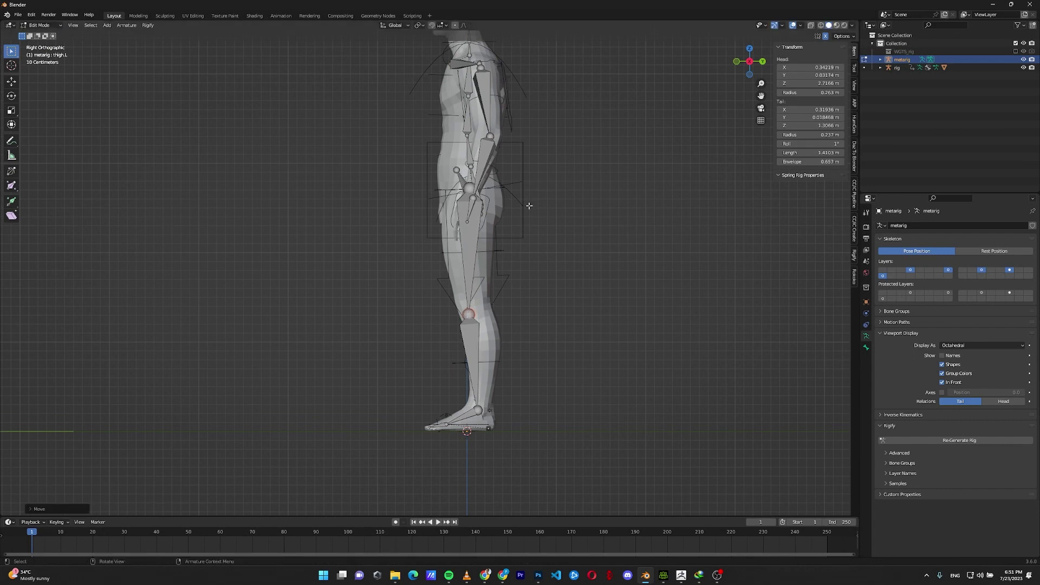
scroll(503, 241, up, 1)
Return the metarig to Object Mode and regenerate the Rigify rig with the adjusted knee.
middle_drag(504, 241, 515, 285)
click(479, 216)
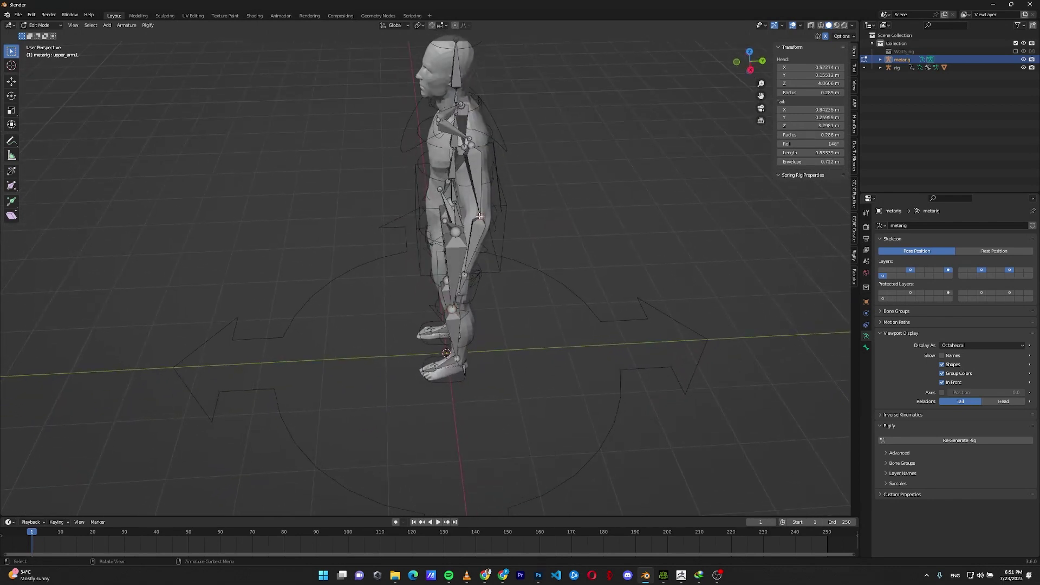
key(Tab)
middle_drag(479, 216, 492, 294)
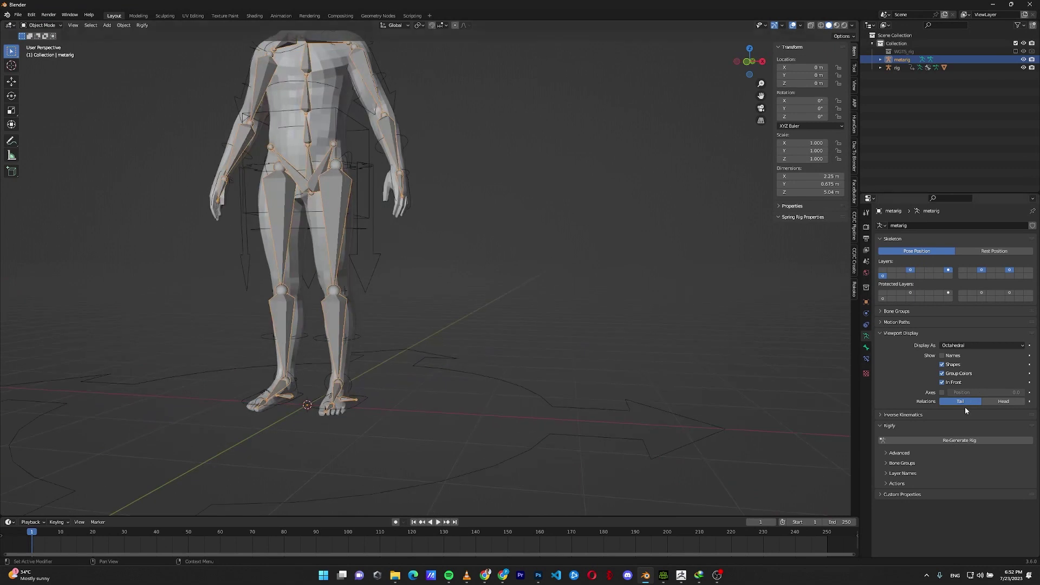
click(963, 443)
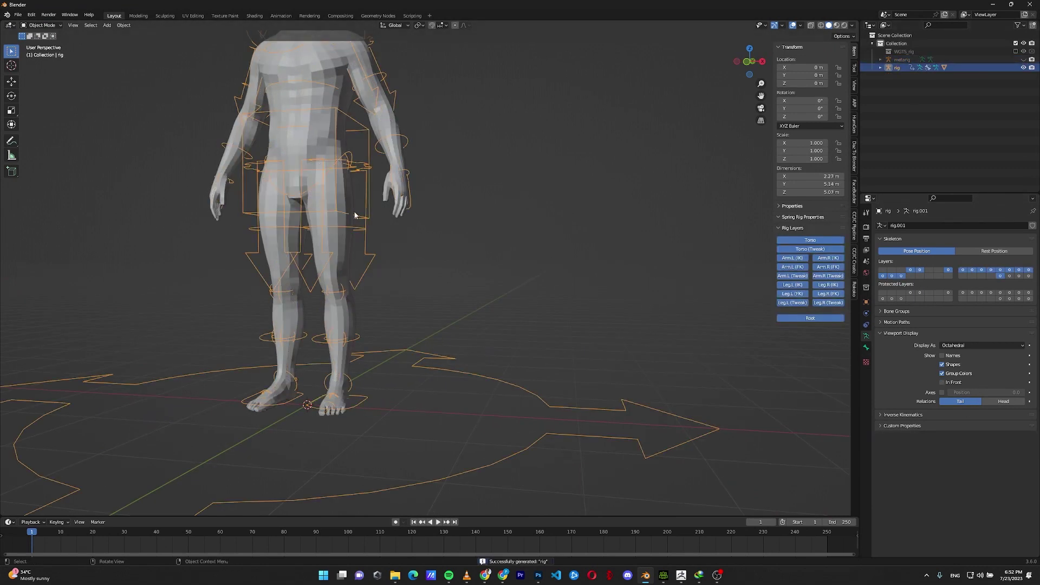
Test the regenerated rig's left foot IK control in Pose Mode, cancel the move and return to Object Mode.
click(342, 214)
click(356, 213)
click(46, 25)
click(40, 52)
middle_drag(401, 255, 358, 382)
click(352, 394)
key(g)
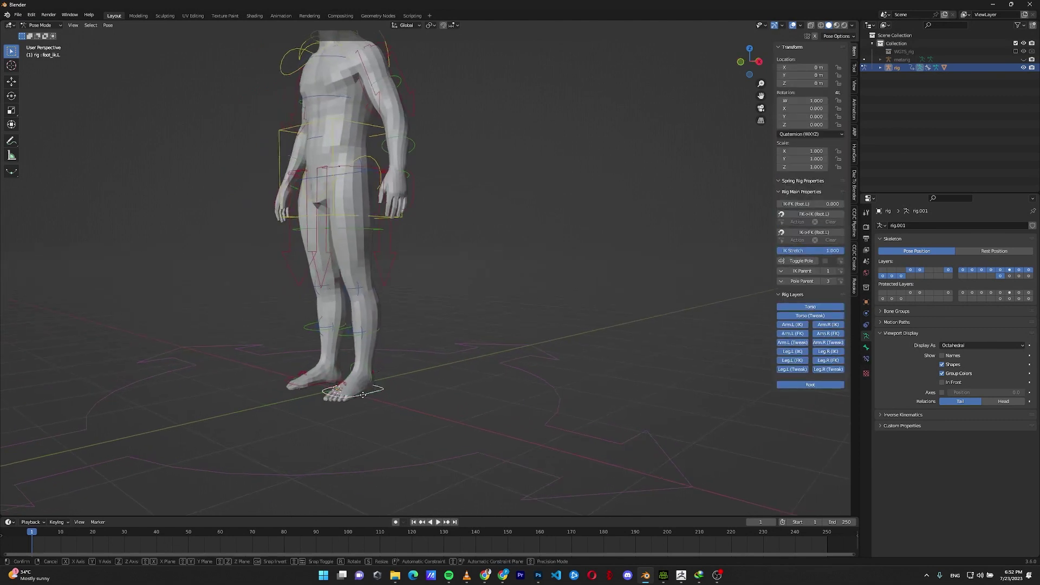
right_click(324, 343)
middle_drag(325, 344, 503, 285)
click(40, 24)
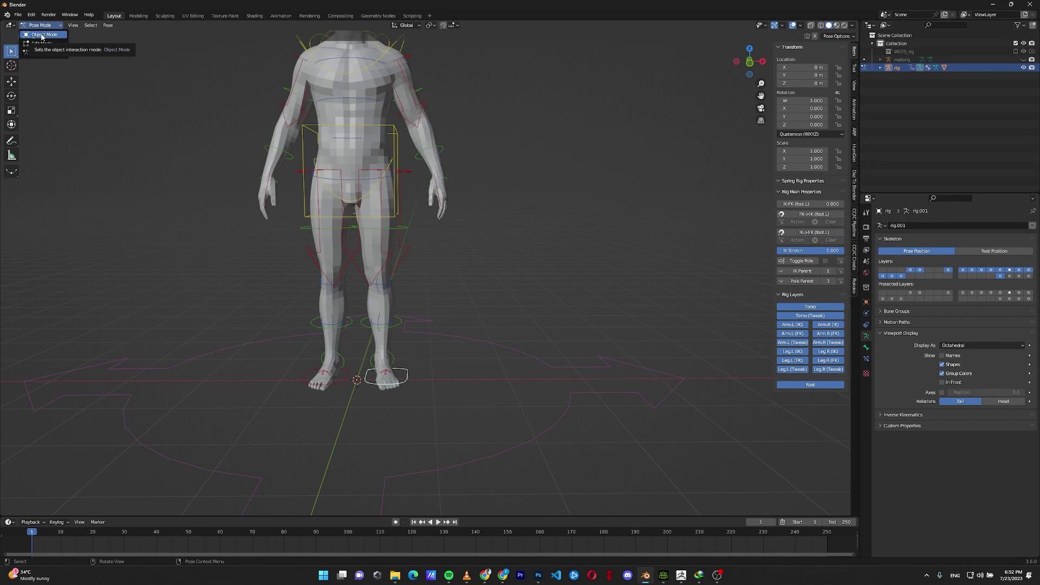
click(41, 35)
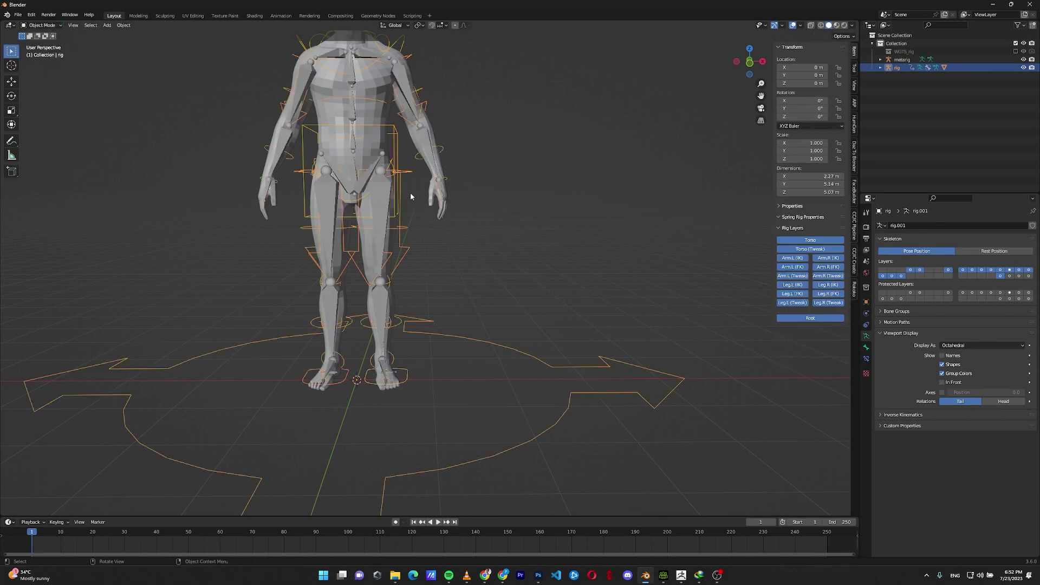
Select the metarig's left thigh bone in Pose Mode and show its Rigify Type options.
click(383, 203)
click(40, 25)
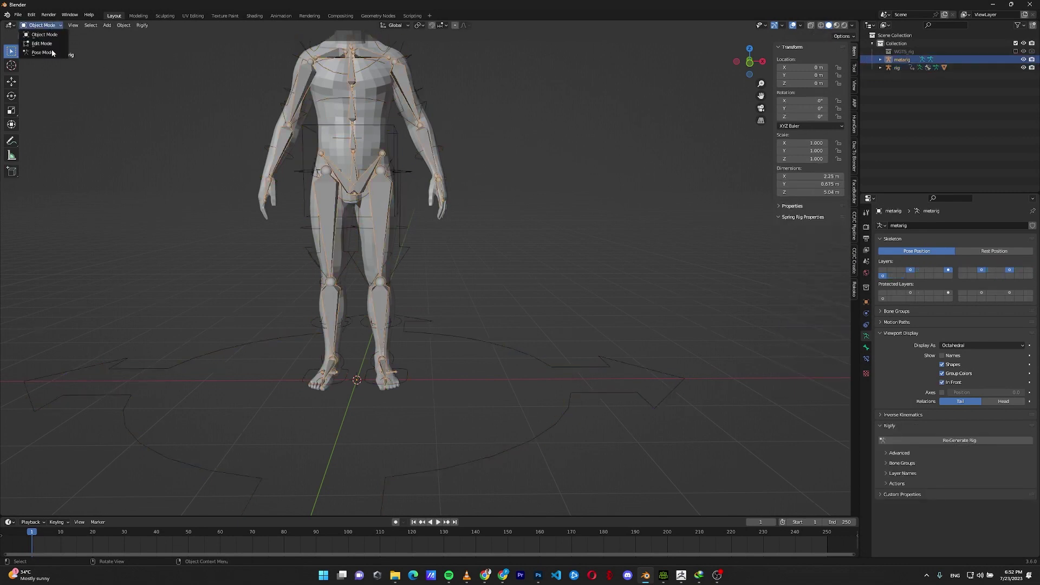
click(48, 51)
click(391, 211)
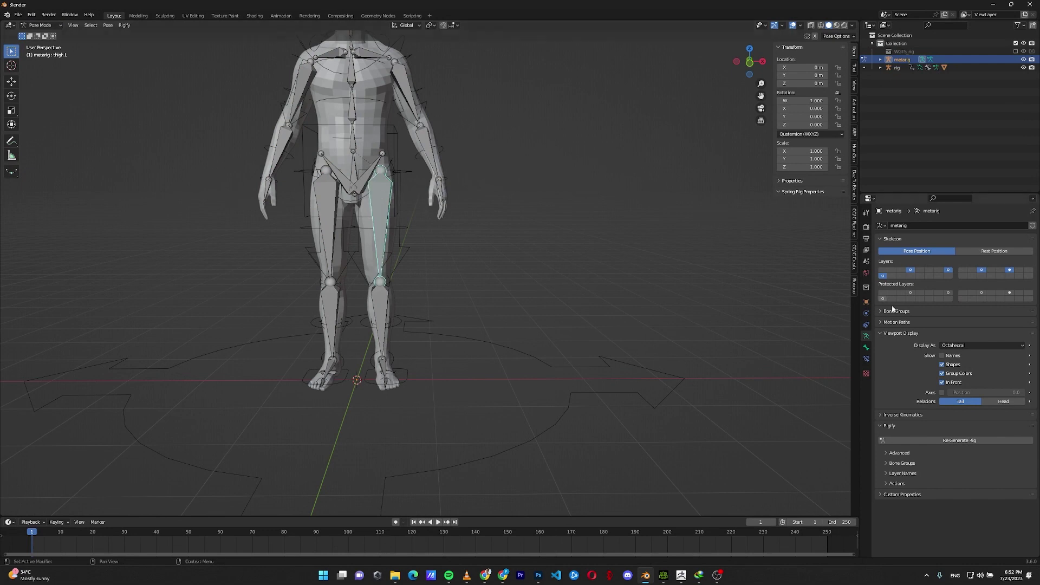
click(865, 347)
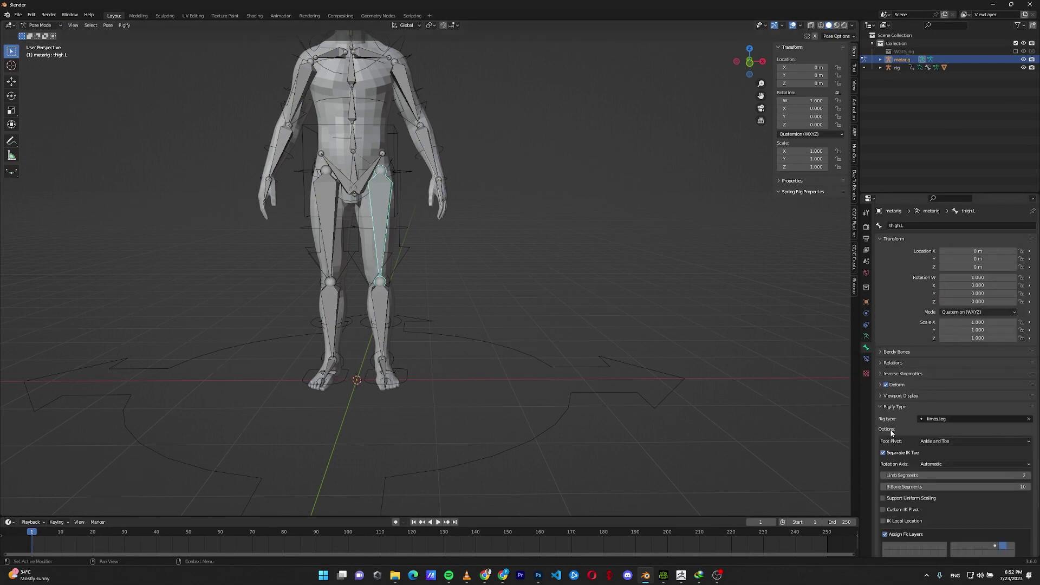
scroll(893, 439, down, 2)
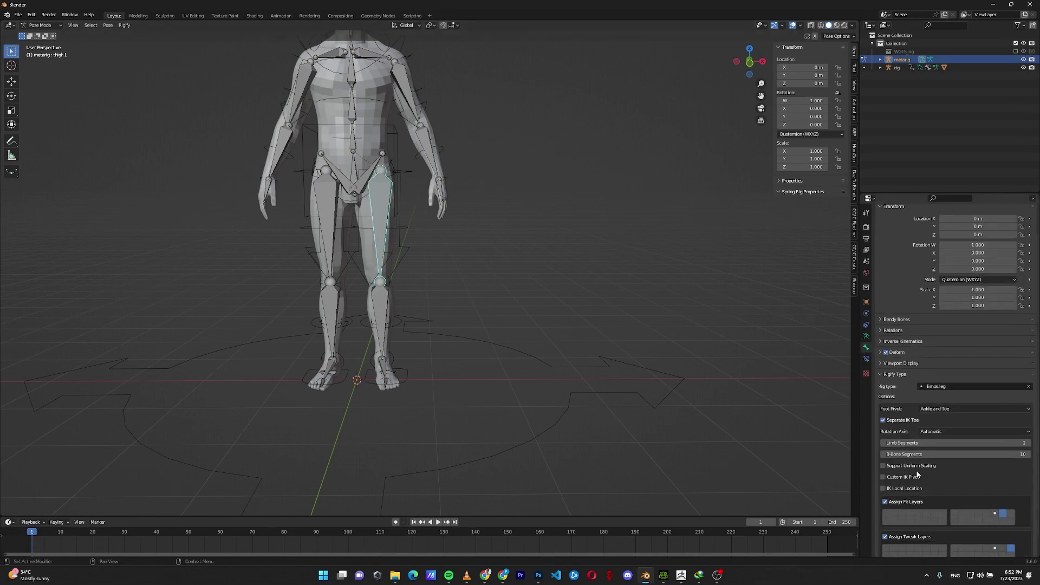
click(41, 25)
click(54, 31)
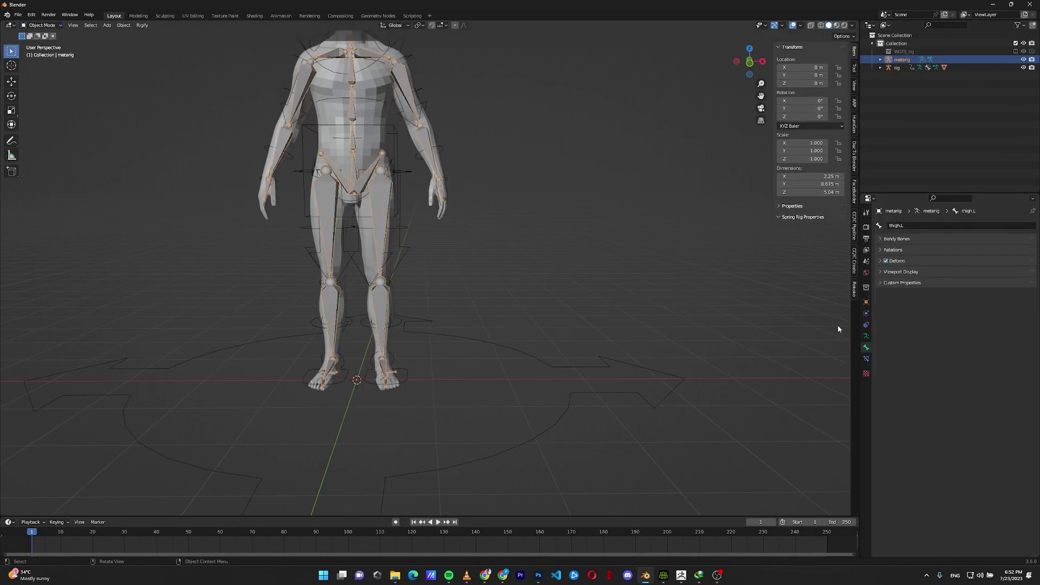
click(43, 25)
click(46, 42)
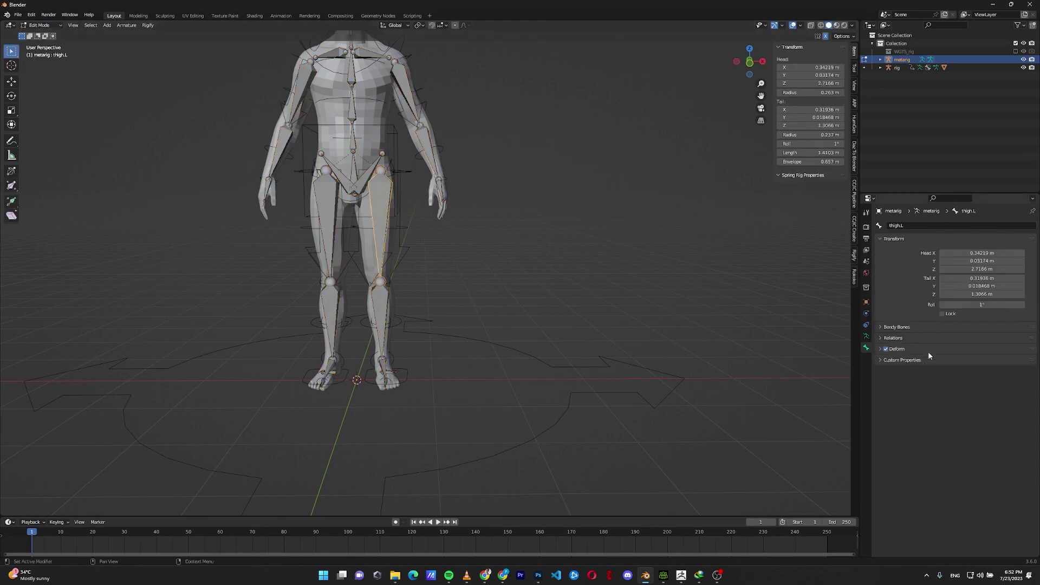
click(40, 25)
click(46, 51)
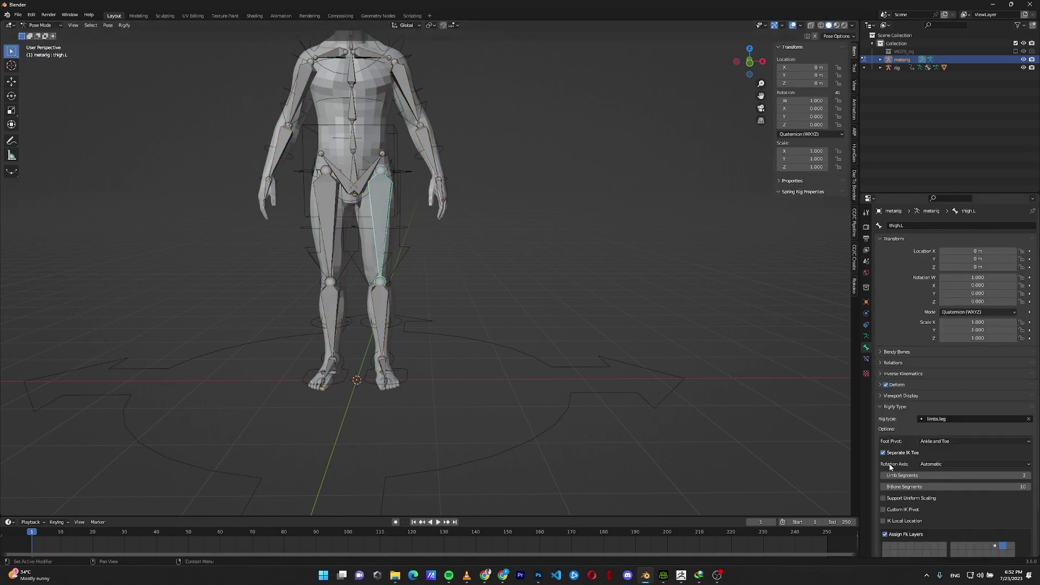
Set the left thigh bone's Rigify Rotation Axis to X manual and select the right thigh bone.
click(931, 464)
click(936, 473)
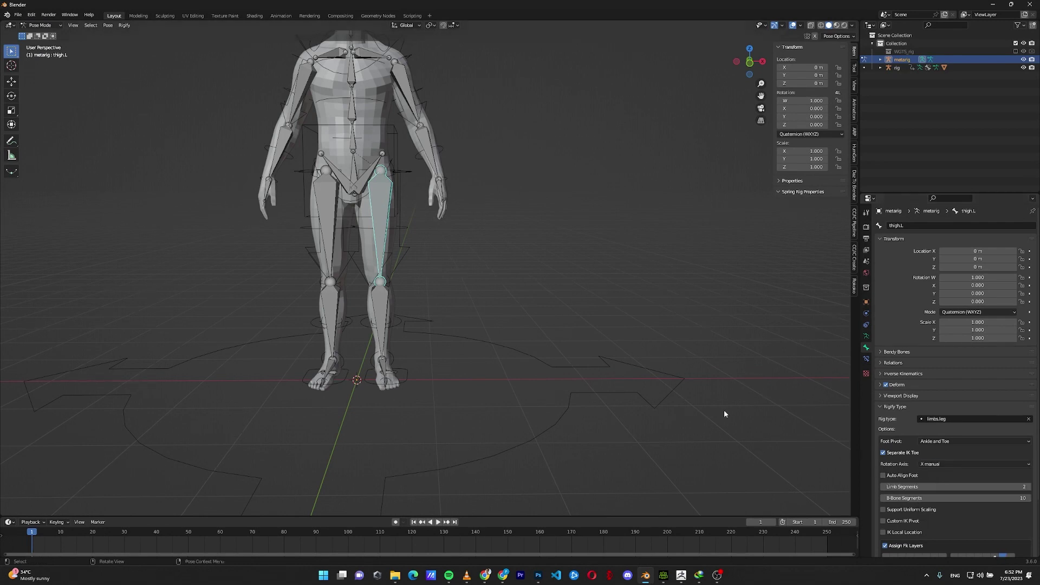
click(328, 207)
Return to Object Mode, regenerate the Rigify rig from the metarig and hide the metarig.
key(ctrl+Tab)
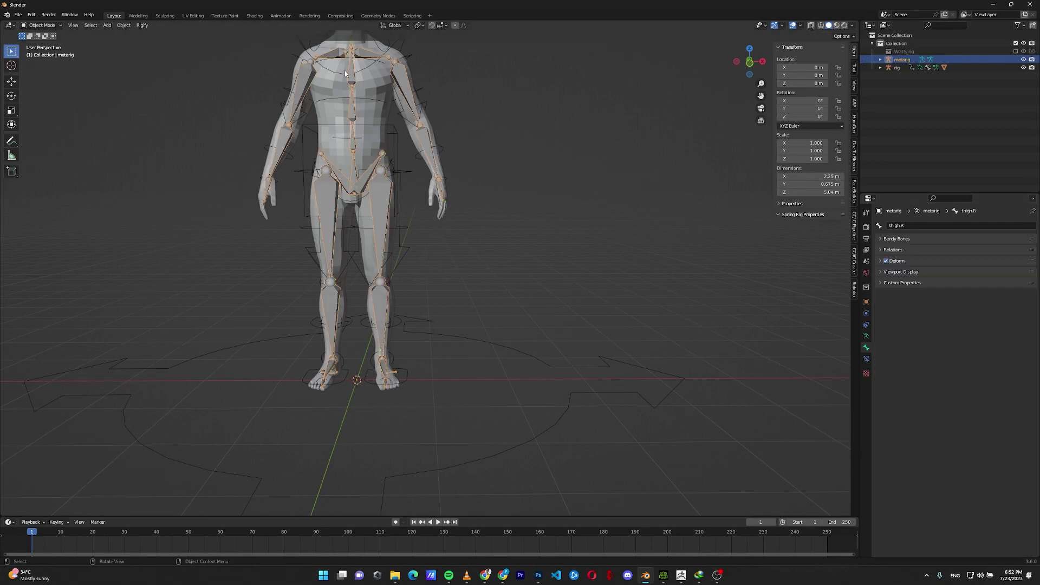
key(ctrl+shift+Tab)
click(955, 436)
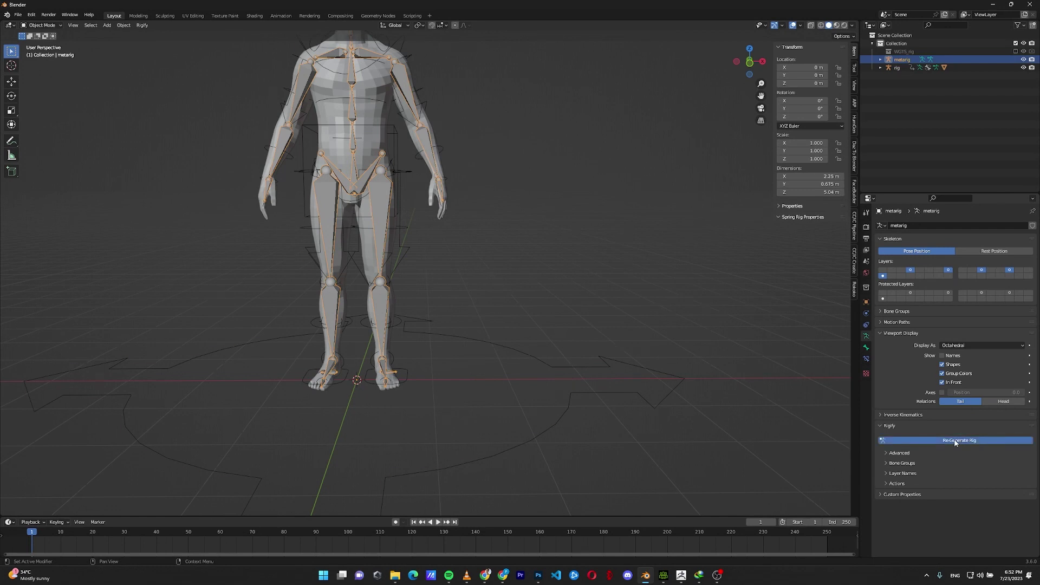
click(1023, 59)
Switch the regenerated rig to Pose Mode and test how the leg bends with the left foot IK control.
click(40, 25)
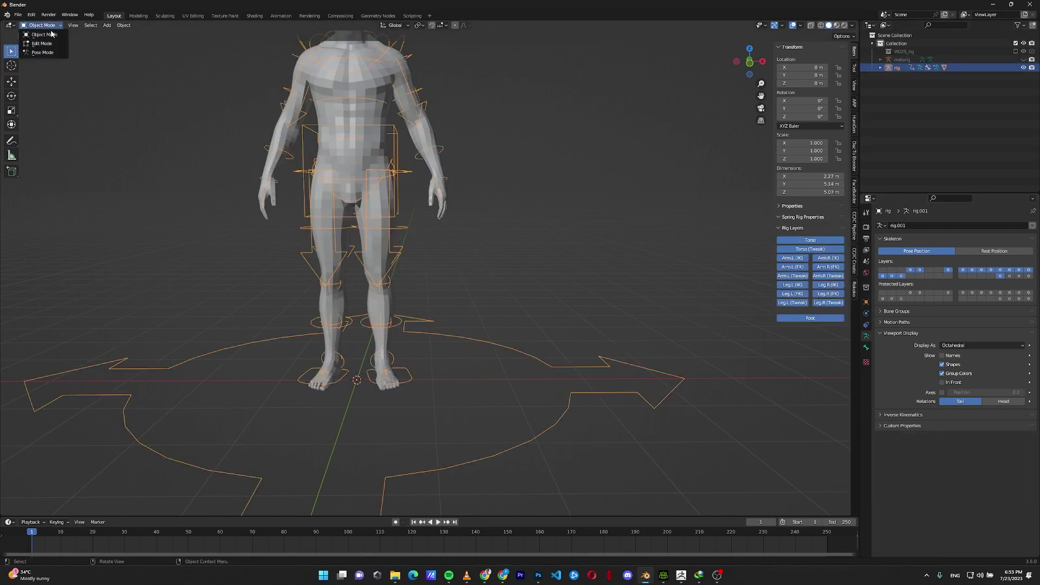
click(38, 52)
drag(406, 378, 469, 312)
middle_drag(469, 313, 462, 248)
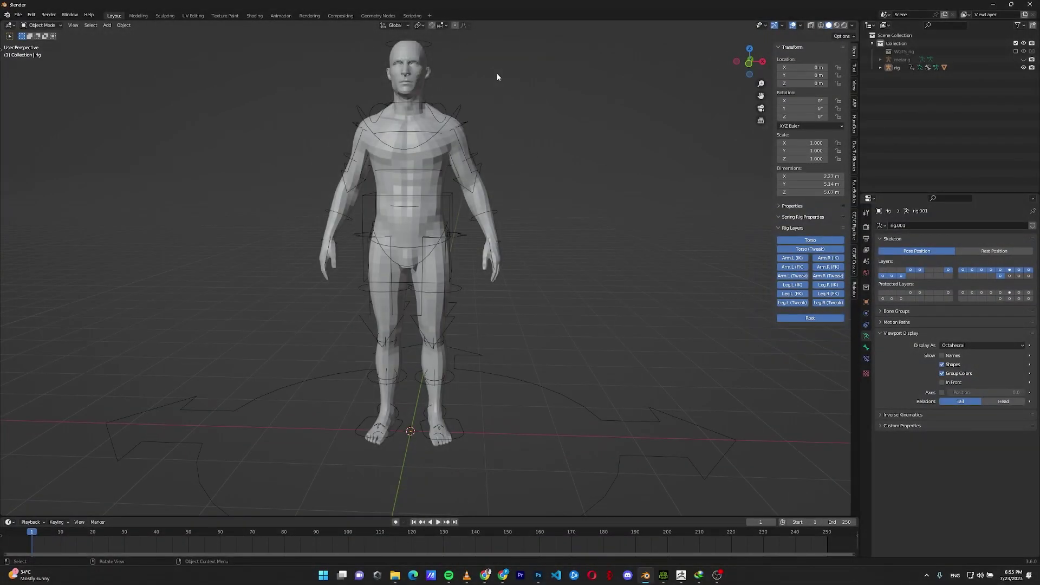
Select the rig in Pose Mode, test-move the head control and cancel the move.
scroll(461, 69, down, 2)
click(424, 114)
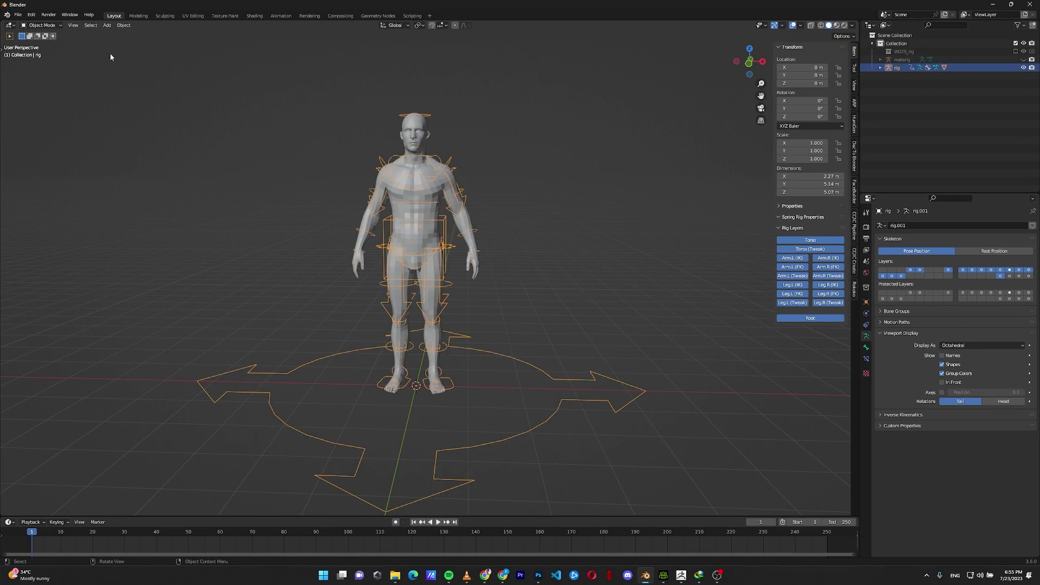
click(37, 26)
click(54, 49)
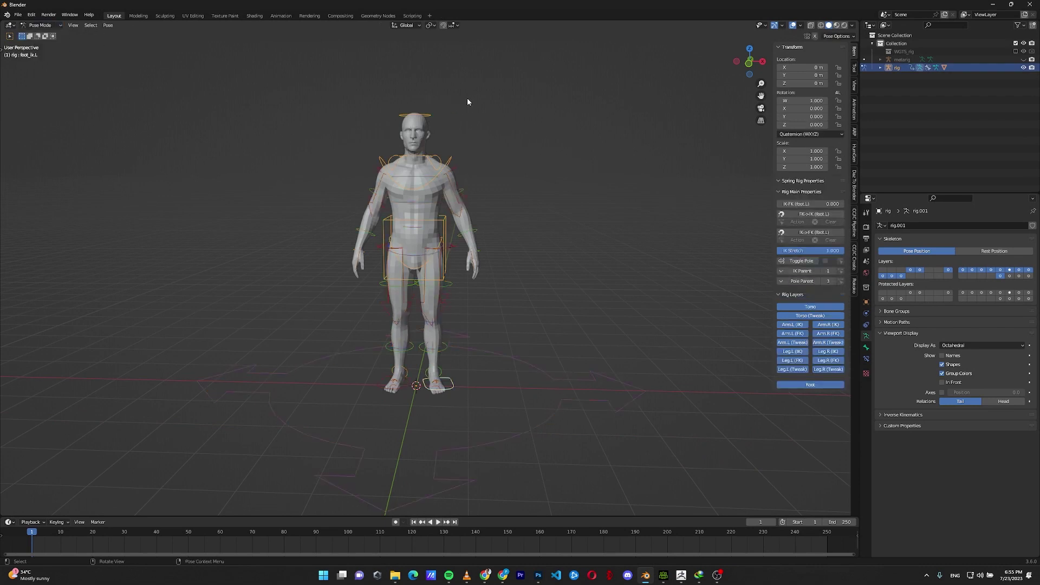
scroll(468, 102, up, 2)
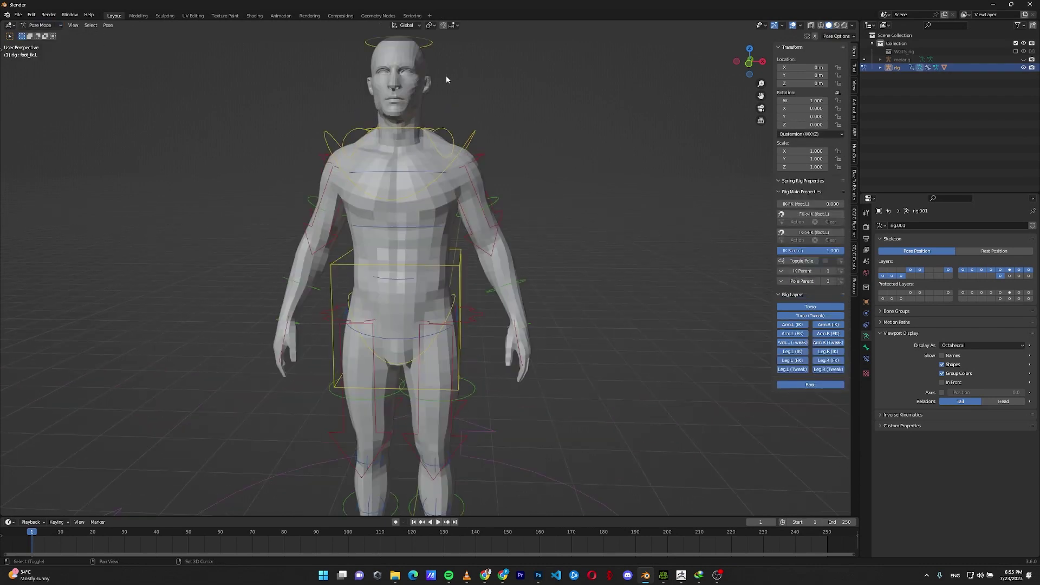
scroll(446, 75, up, 2)
click(431, 125)
key(g)
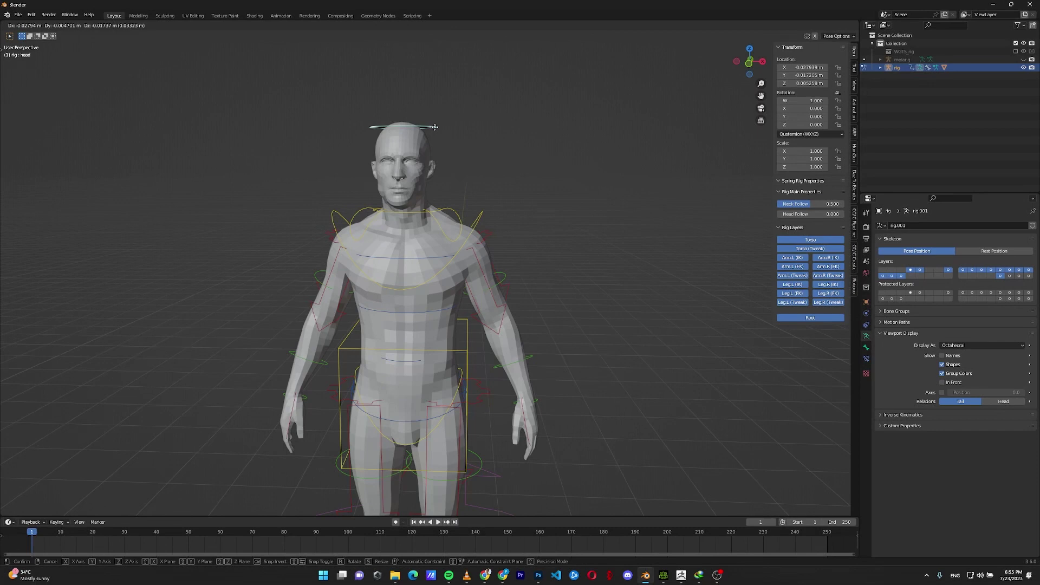
right_click(435, 127)
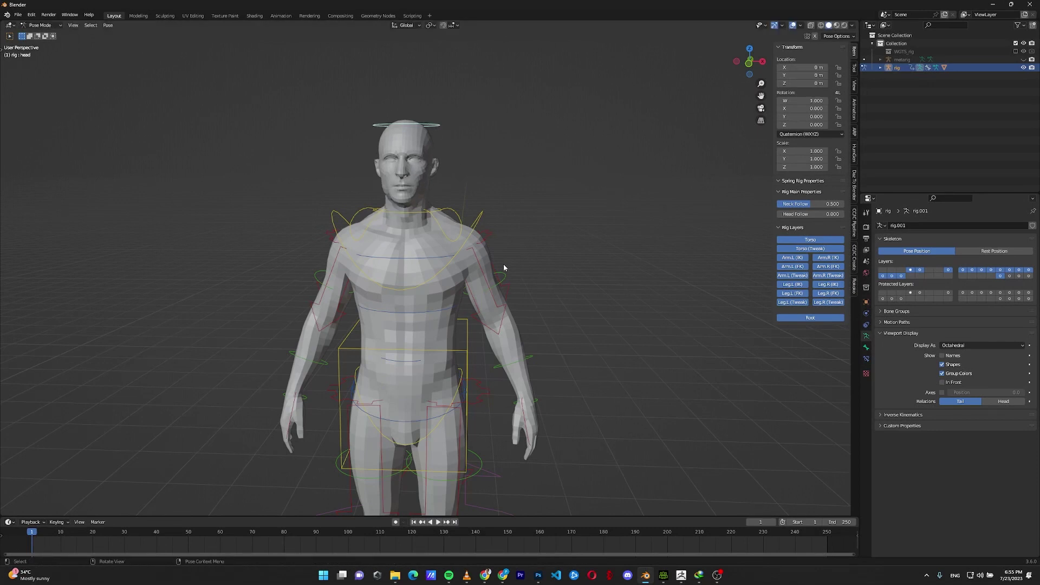
Test-move the right foot IK control, cancel the move and return to Object Mode.
shift+scroll(502, 264, down, 10)
middle_drag(464, 252, 398, 285)
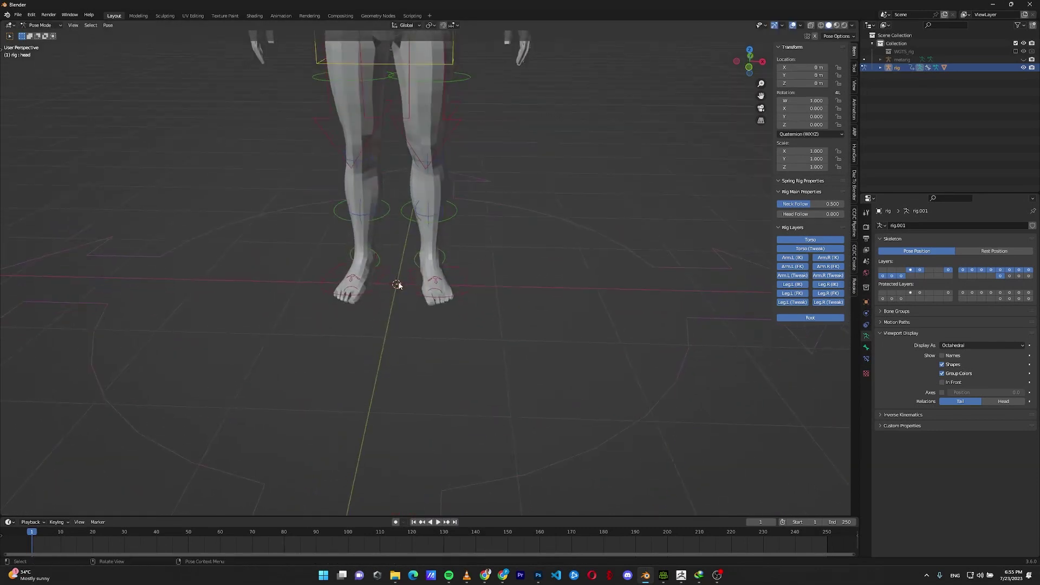
click(378, 285)
key(g)
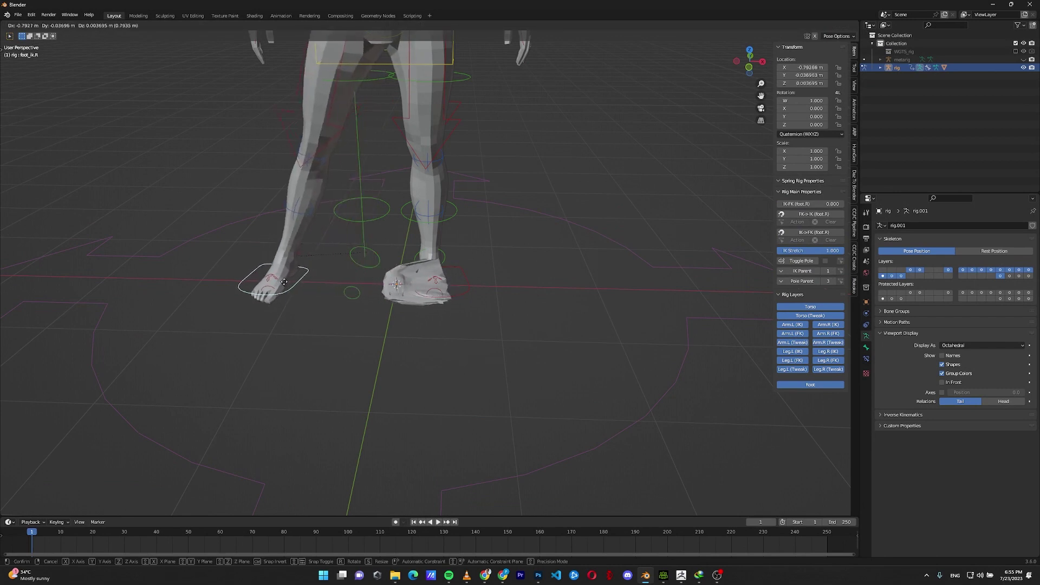
right_click(327, 282)
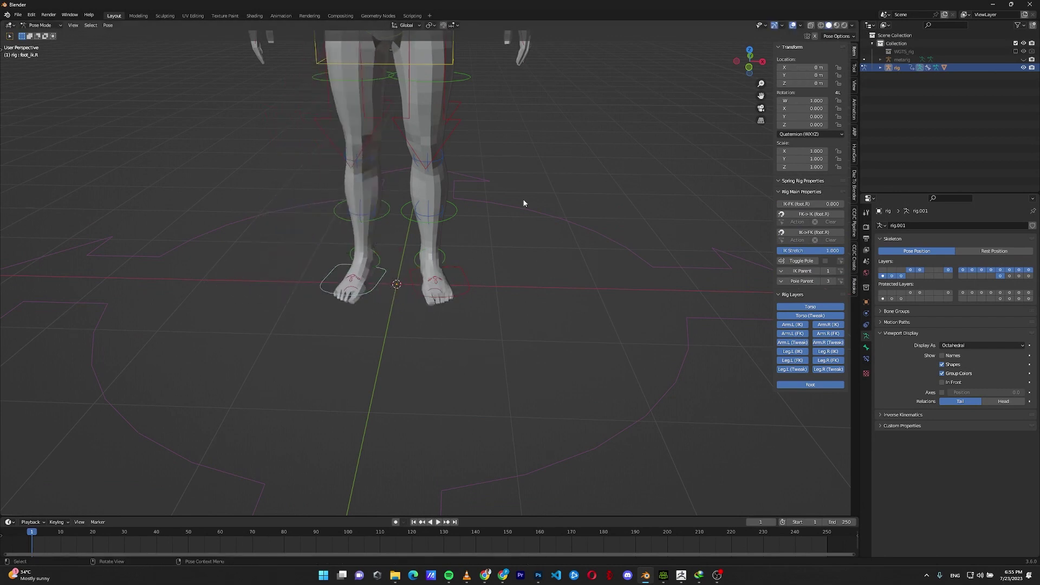
click(40, 25)
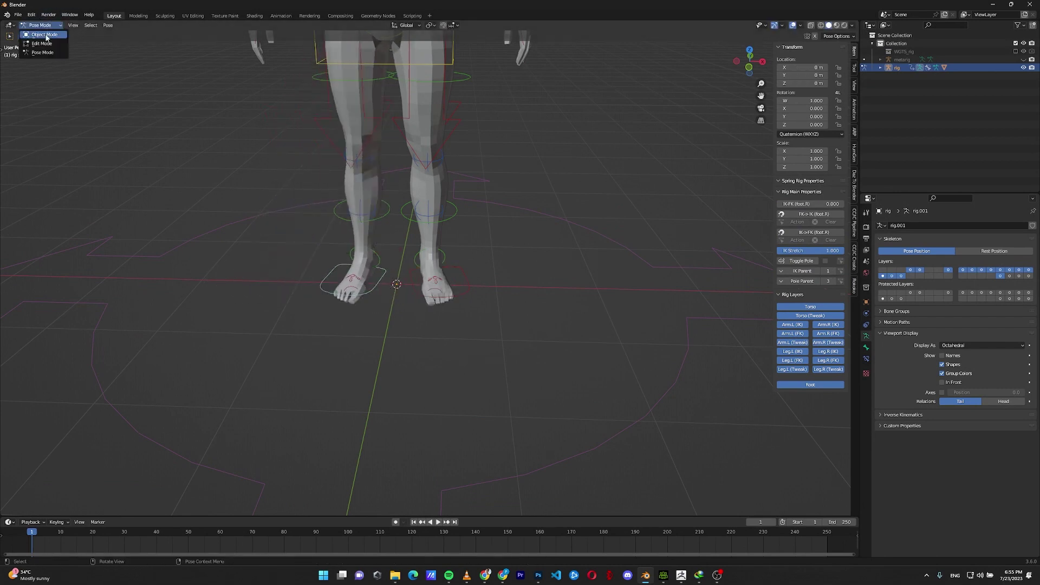
click(38, 34)
Select the character's body mesh and switch it to Weight Paint mode.
scroll(470, 130, up, 6)
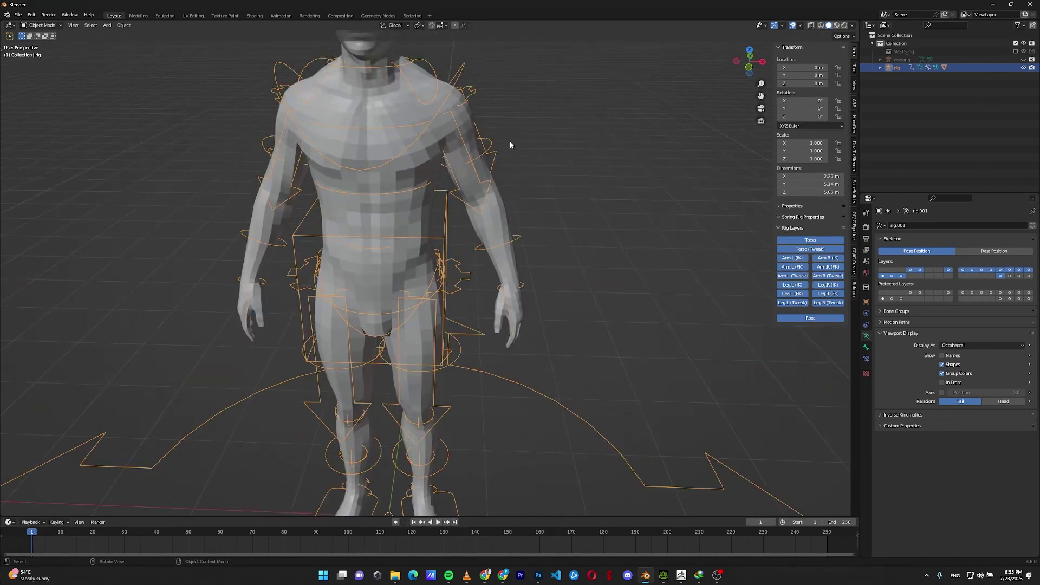
scroll(510, 144, down, 3)
click(412, 179)
click(40, 25)
click(40, 70)
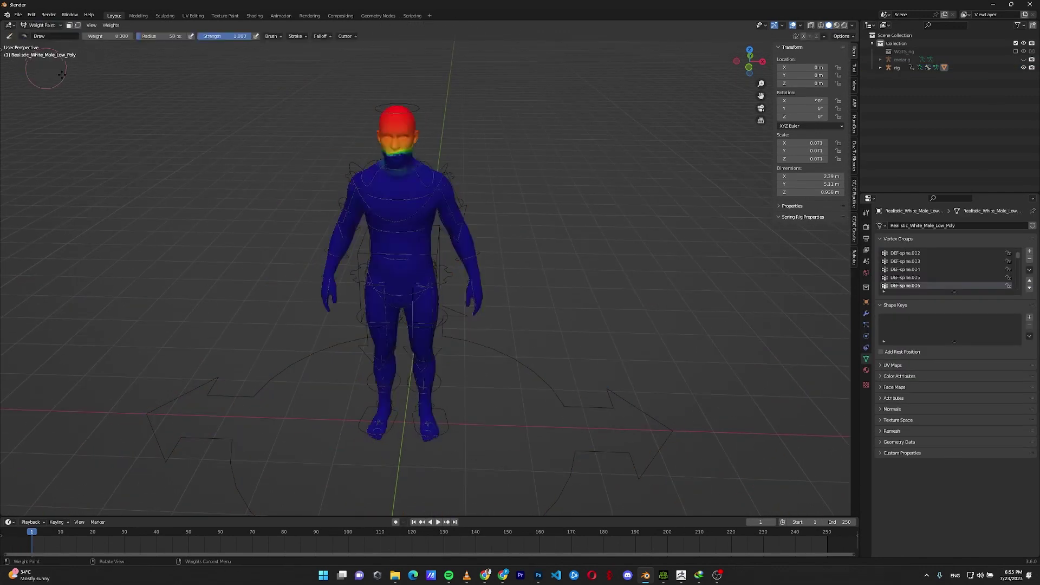
Examine the body mesh's weights for the vertex groups DEF-spine.005 up to DEF-spine.001.
middle_drag(488, 217, 520, 228)
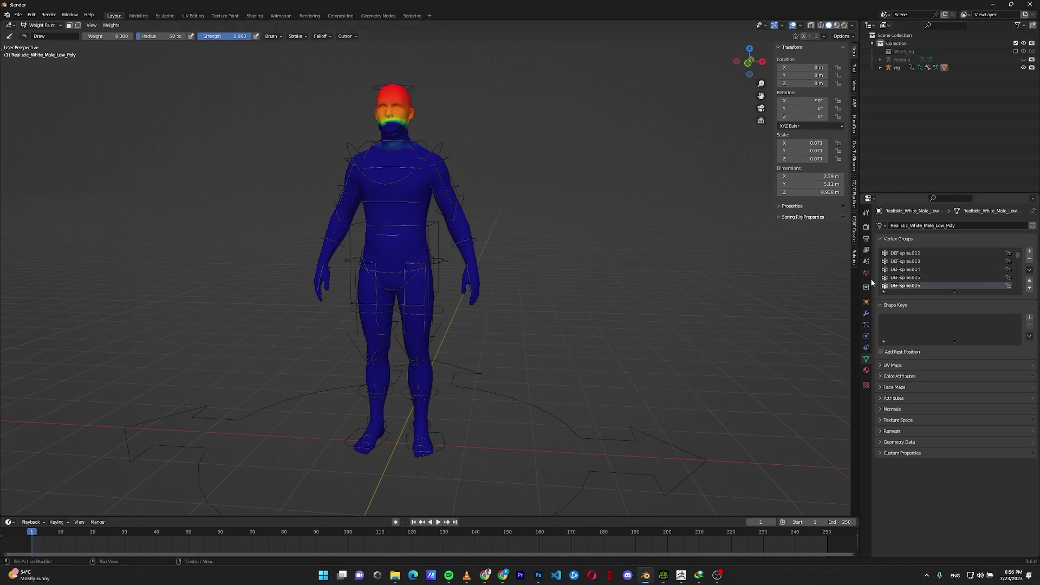
click(922, 277)
click(921, 269)
click(919, 261)
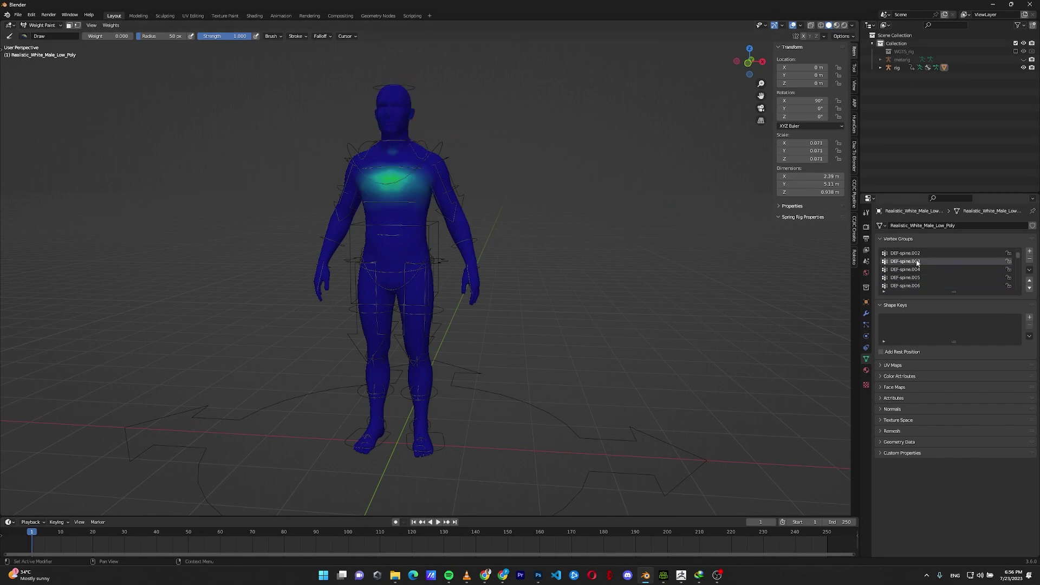
click(916, 254)
scroll(923, 258, up, 2)
click(927, 261)
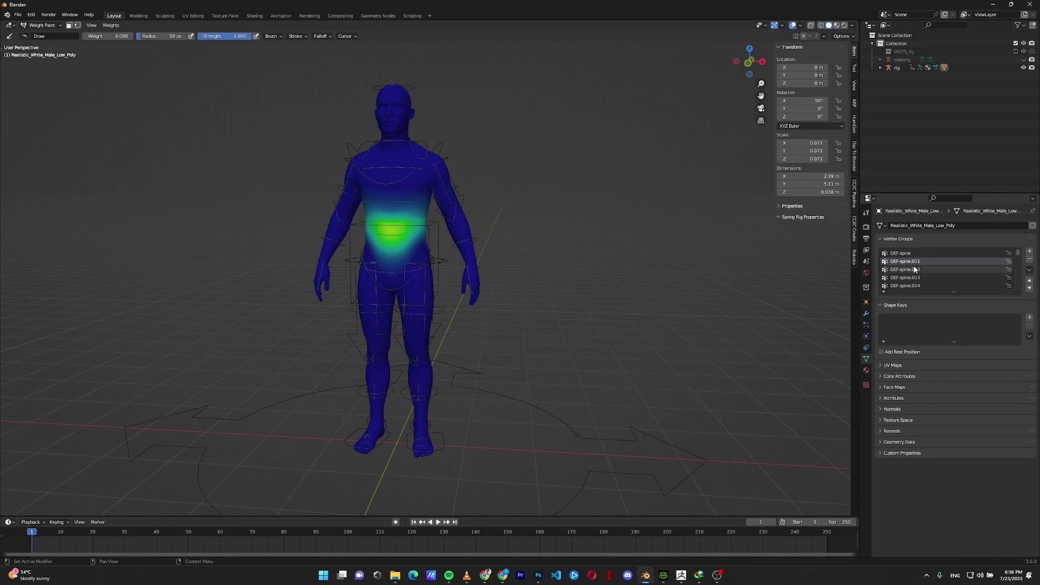
Paint the whole head and jaw in the DEF-spine.006 vertex group with a brush of weight 1.000 and radius 118 px.
click(919, 277)
shift+middle_drag(457, 113, 551, 274)
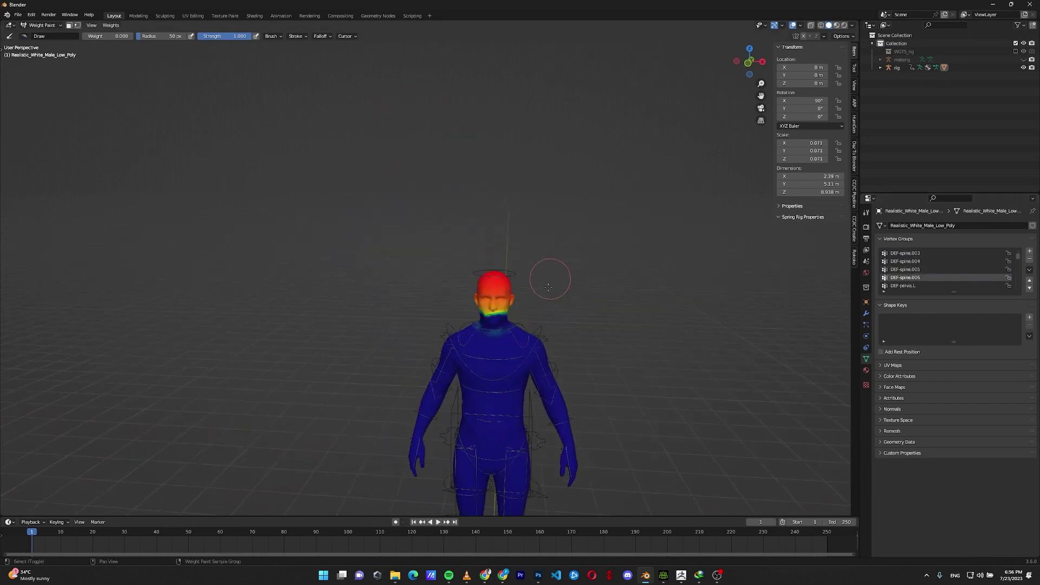
scroll(440, 260, up, 5)
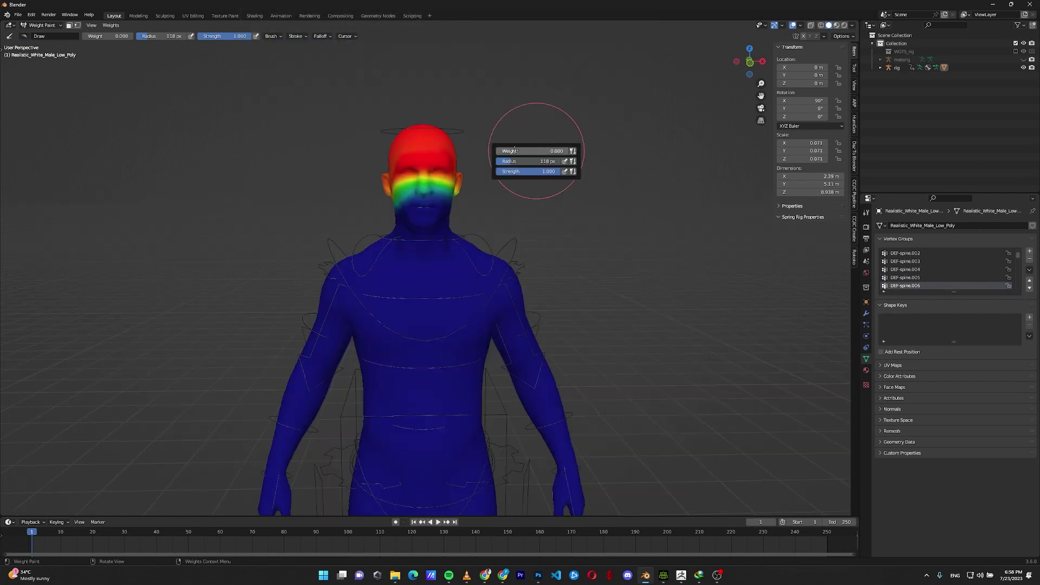
mouse_move(417, 174)
mouse_down()
mouse_move(398, 191)
mouse_move(434, 207)
mouse_up()
middle_drag(433, 207, 270, 209)
mouse_move(412, 217)
mouse_down()
mouse_move(401, 214)
mouse_move(471, 173)
mouse_up()
mouse_move(495, 116)
middle_down()
mouse_move(347, 182)
mouse_move(260, 185)
mouse_move(476, 221)
middle_up()
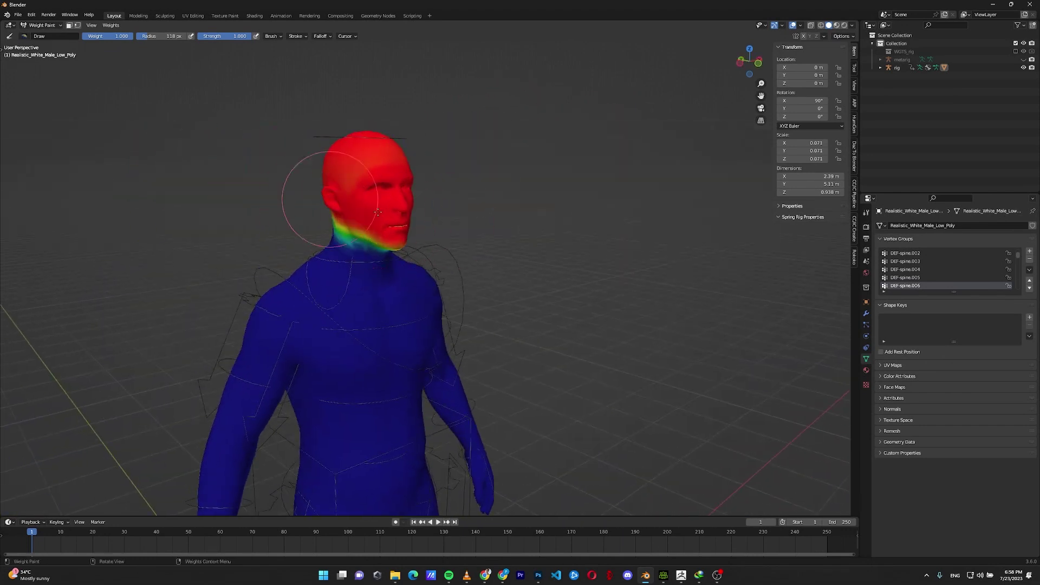
middle_drag(338, 192, 382, 195)
drag(382, 195, 352, 227)
mouse_move(352, 228)
middle_down()
mouse_move(527, 219)
mouse_move(433, 217)
mouse_move(610, 220)
mouse_move(542, 238)
mouse_move(444, 227)
middle_up()
Leave Weight Paint, put the rig in Pose Mode, test-move the head control again and cancel the move.
click(41, 25)
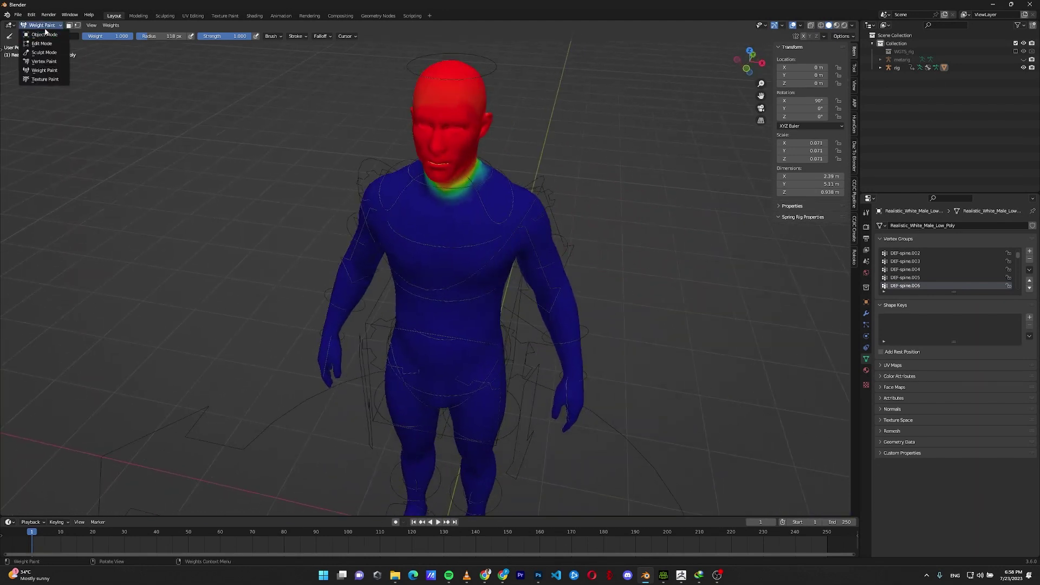
click(37, 35)
middle_drag(529, 151, 542, 207)
click(543, 207)
click(39, 25)
click(38, 52)
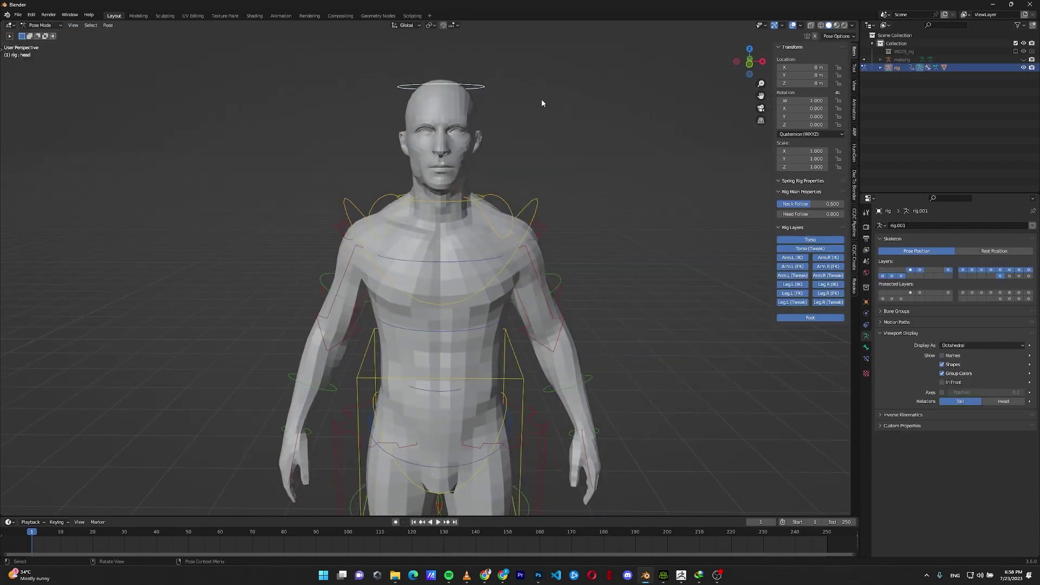
key(g)
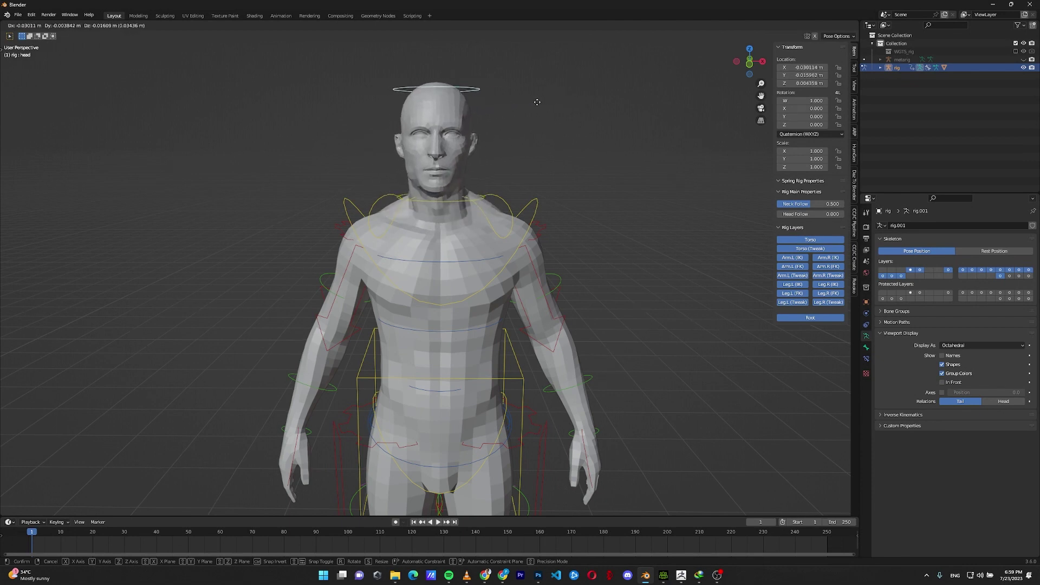
right_click(544, 110)
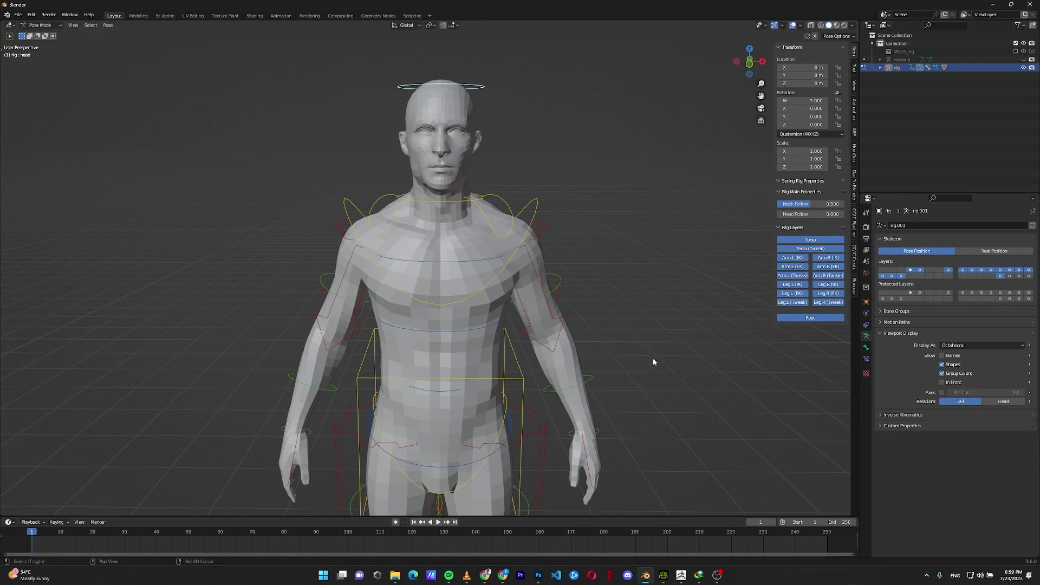
Test-move the right foot IK control to check its influence on the left foot, cancel and leave Pose Mode.
shift+scroll(652, 359, down, 10)
click(375, 355)
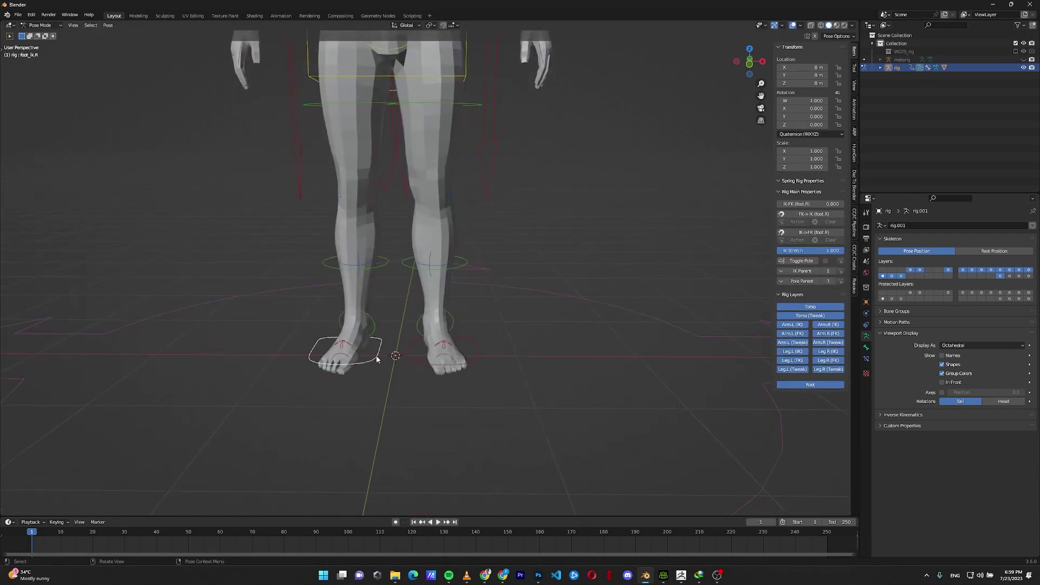
key(g)
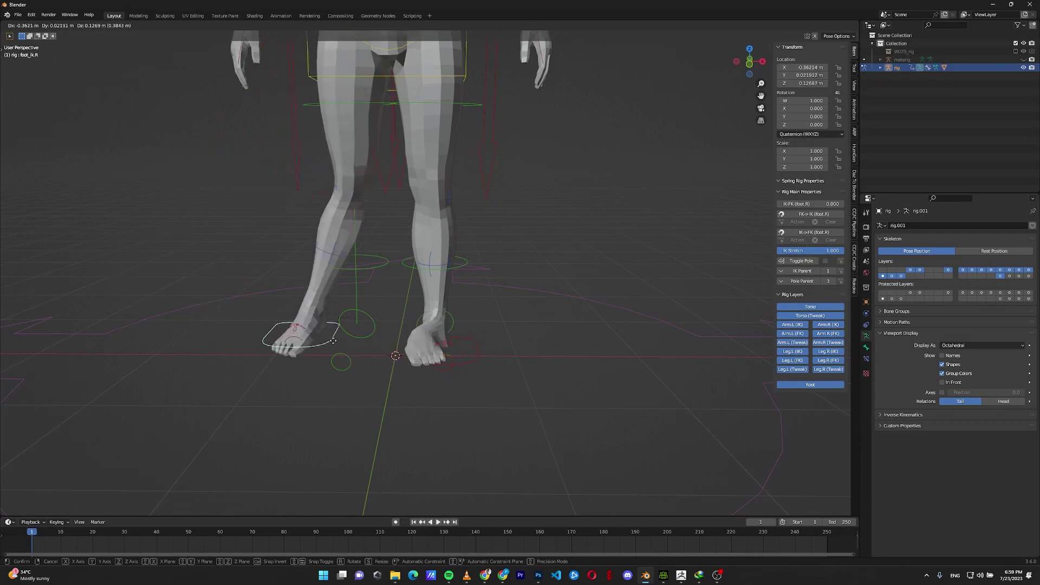
right_click(333, 341)
key(ctrl+Tab)
Select the body mesh, switch to Weight Paint and activate the DEF-foot.R vertex group.
click(433, 150)
click(41, 25)
click(39, 70)
scroll(953, 269, up, 1)
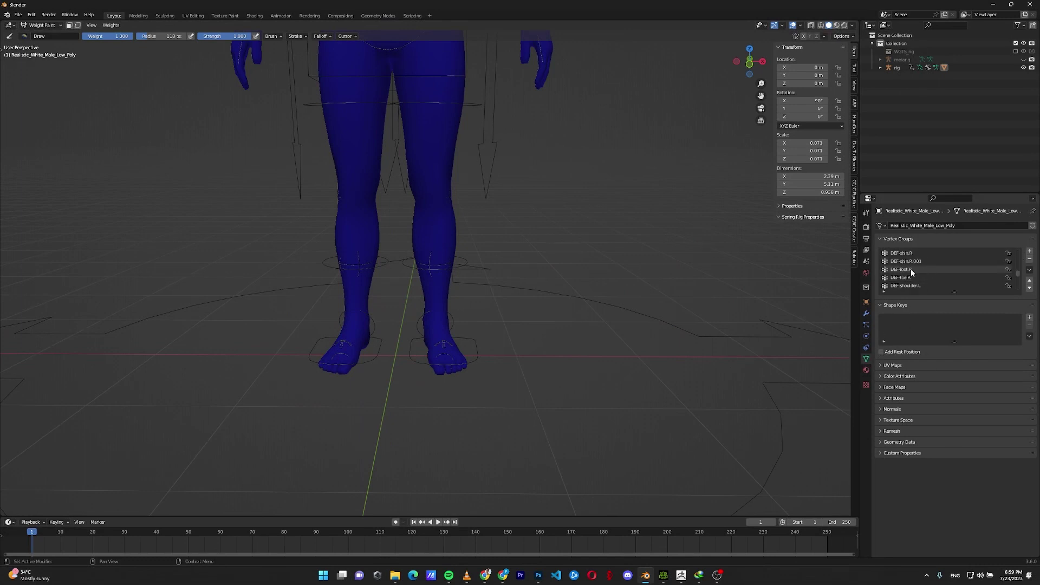
click(911, 269)
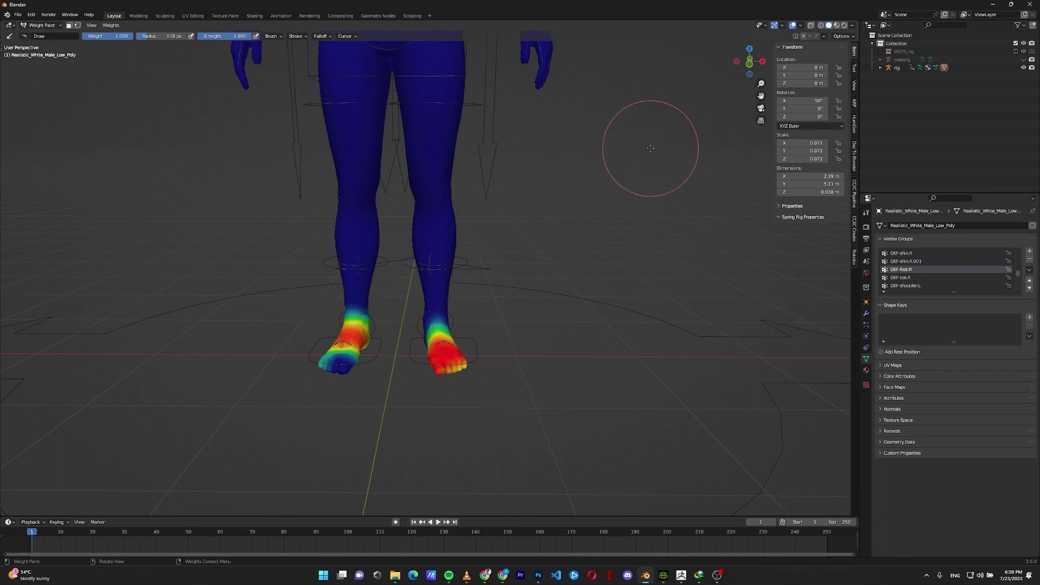
Set the brush weight to 0.000 and paint the DEF-foot.R influence off all sides of the left foot.
right_click(648, 118)
drag(666, 113, 594, 133)
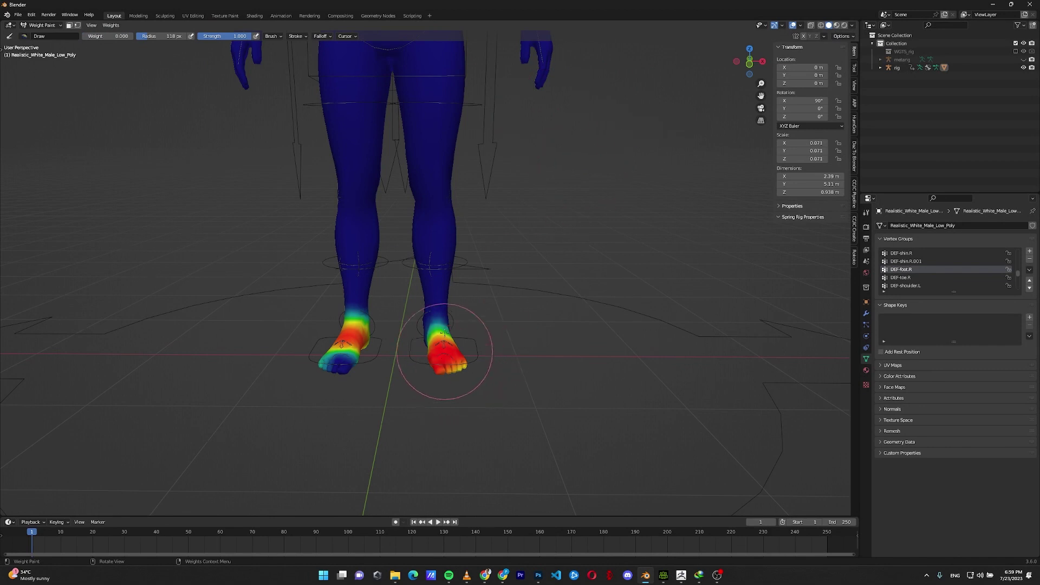
drag(443, 354, 446, 321)
middle_drag(485, 334, 489, 320)
middle_drag(507, 412, 461, 390)
mouse_move(460, 389)
mouse_down()
mouse_move(430, 372)
mouse_move(424, 239)
mouse_up()
middle_drag(502, 330, 441, 371)
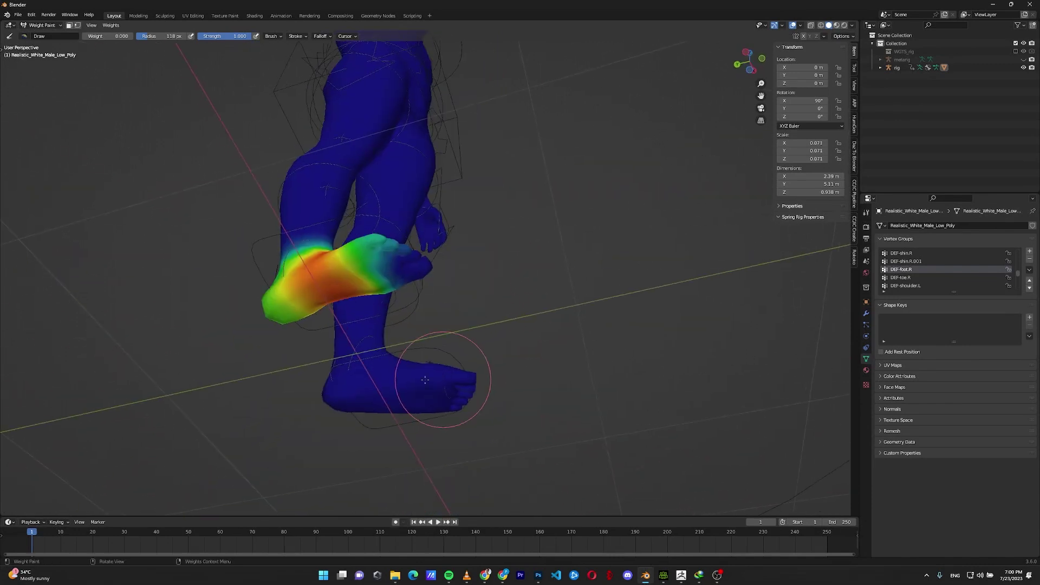
mouse_move(529, 348)
middle_down()
mouse_move(602, 477)
mouse_move(547, 412)
mouse_move(488, 379)
middle_up()
Return to Object Mode, put the rig in Pose Mode, test-move the right foot IK control twice and cancel both moves.
click(42, 25)
click(40, 26)
middle_drag(212, 99, 381, 164)
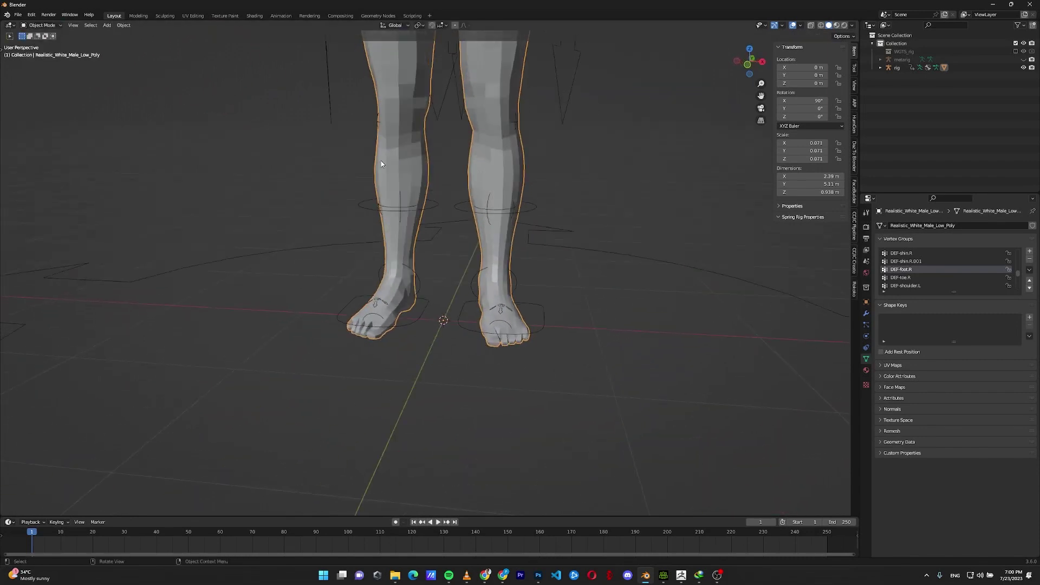
click(430, 209)
click(34, 25)
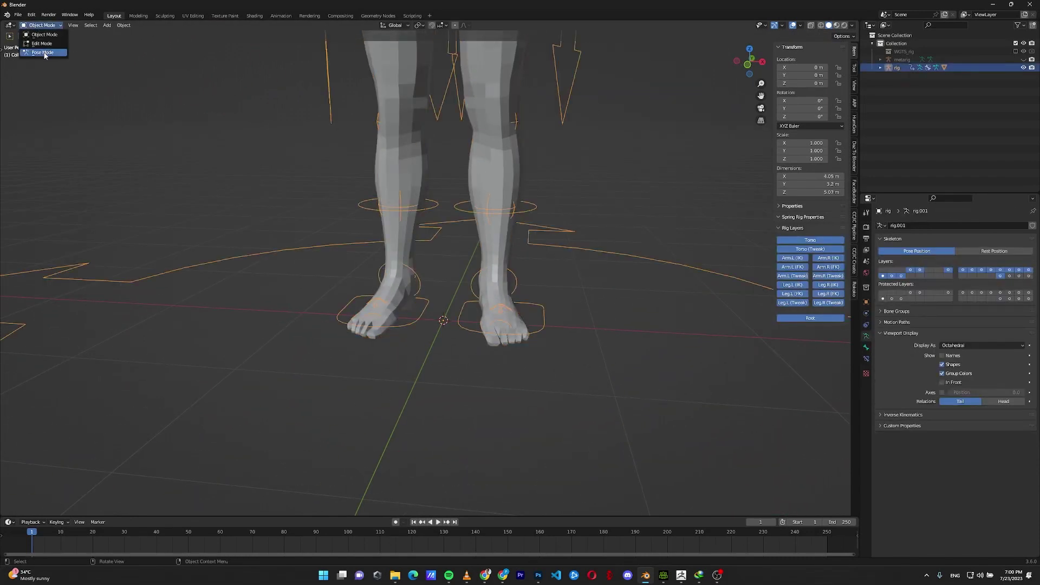
click(39, 48)
key(g)
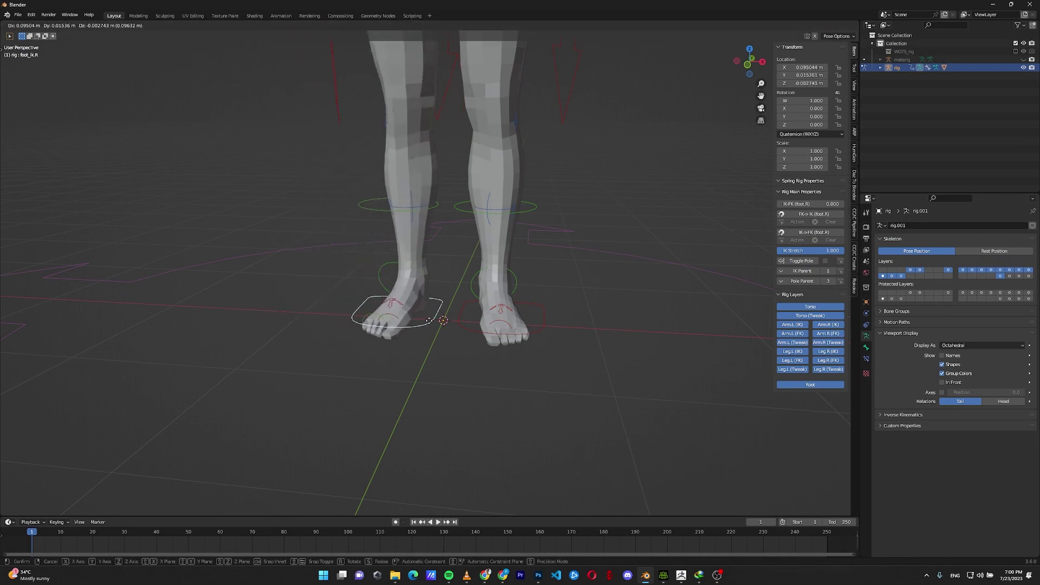
key(Escape)
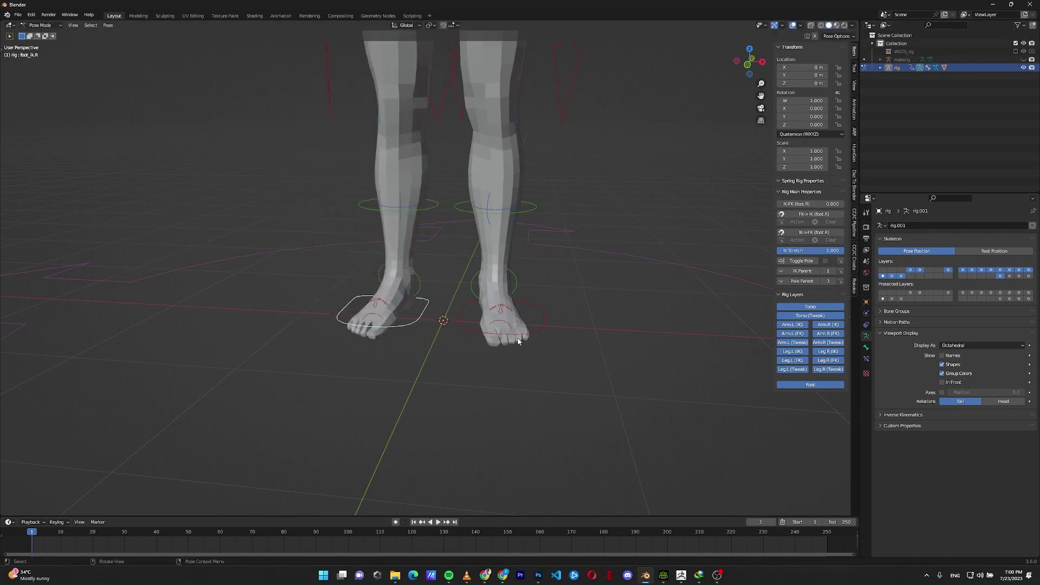
key(g)
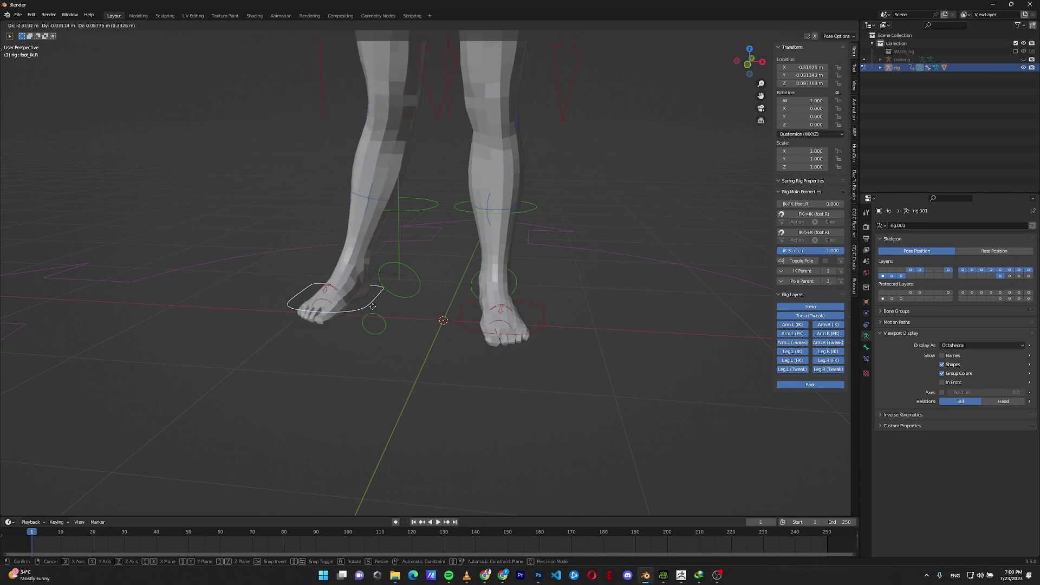
key(Escape)
Leave Pose Mode, put the body mesh in Weight Paint and inspect the DEF-foot.R weights on both feet.
click(37, 27)
click(45, 35)
click(41, 25)
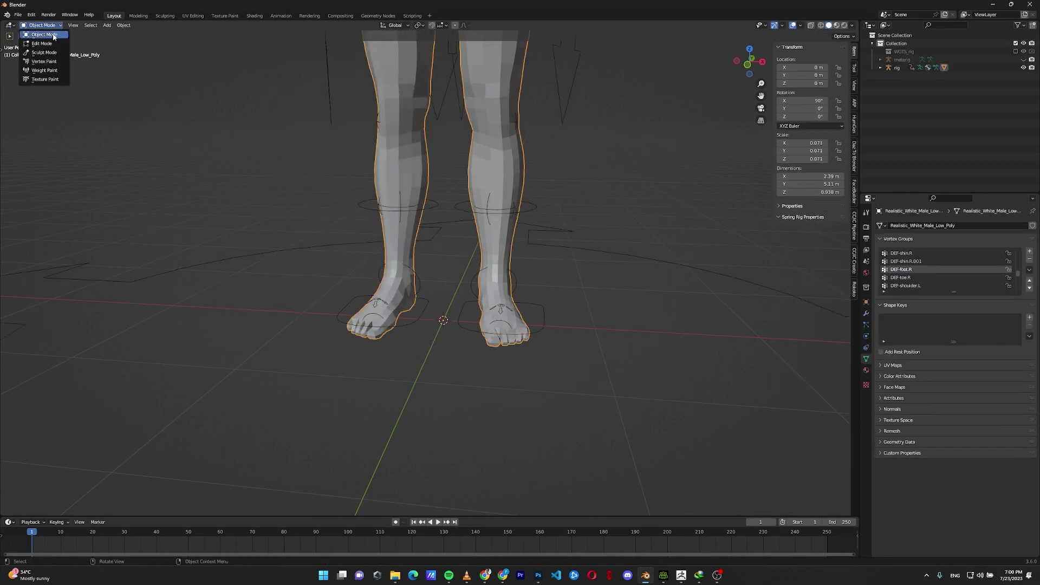
click(45, 71)
scroll(525, 327, up, 3)
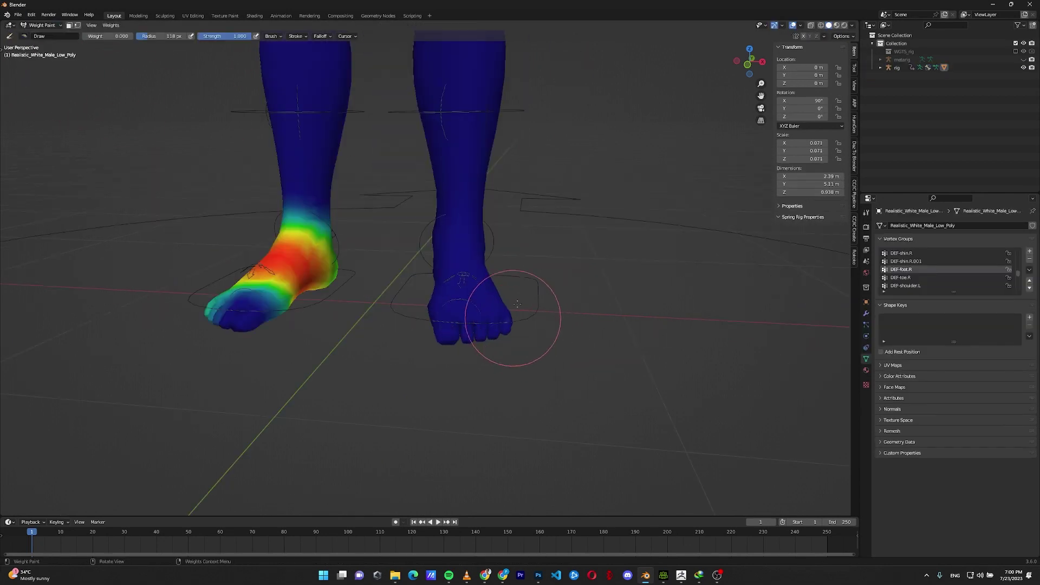
right_click(660, 201)
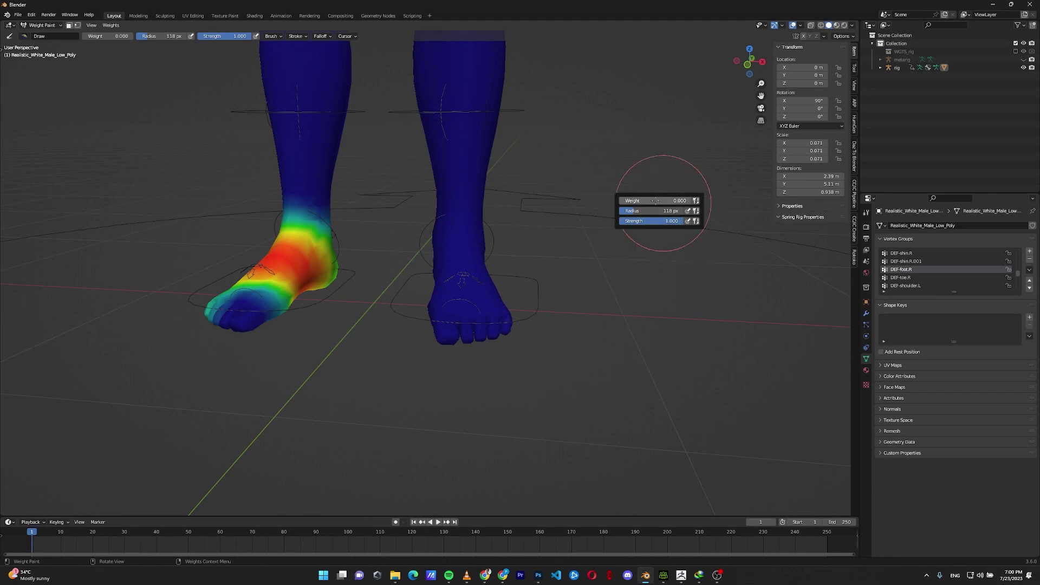
mouse_move(501, 316)
middle_down()
mouse_move(481, 349)
mouse_move(584, 242)
middle_up()
Return to Object Mode, put the rig in Pose Mode and test-move the right foot IK control away from the left foot.
click(42, 25)
click(41, 34)
click(454, 200)
click(42, 25)
click(41, 54)
click(426, 358)
key(g)
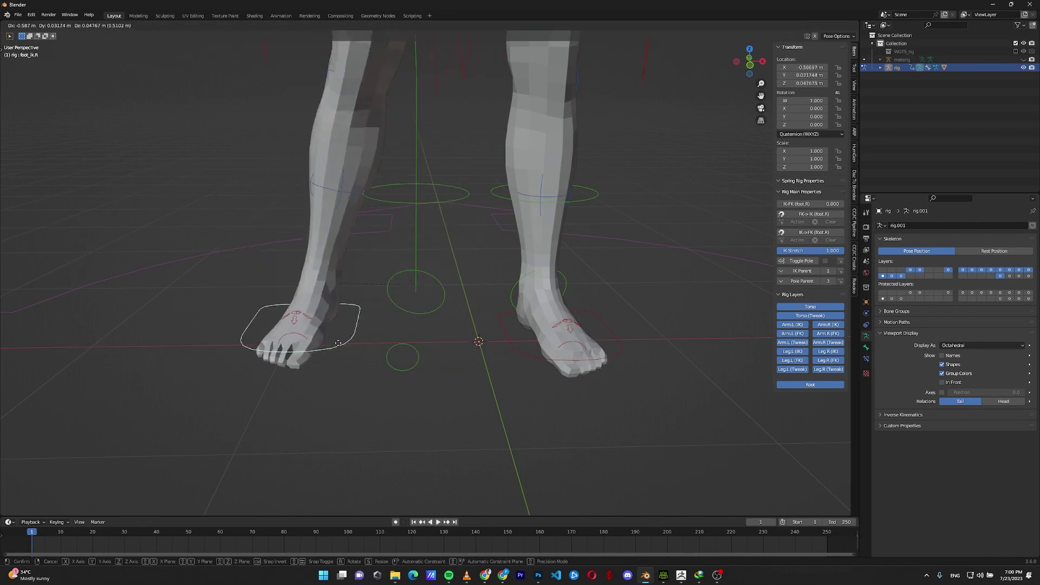
click(399, 347)
scroll(434, 303, down, 5)
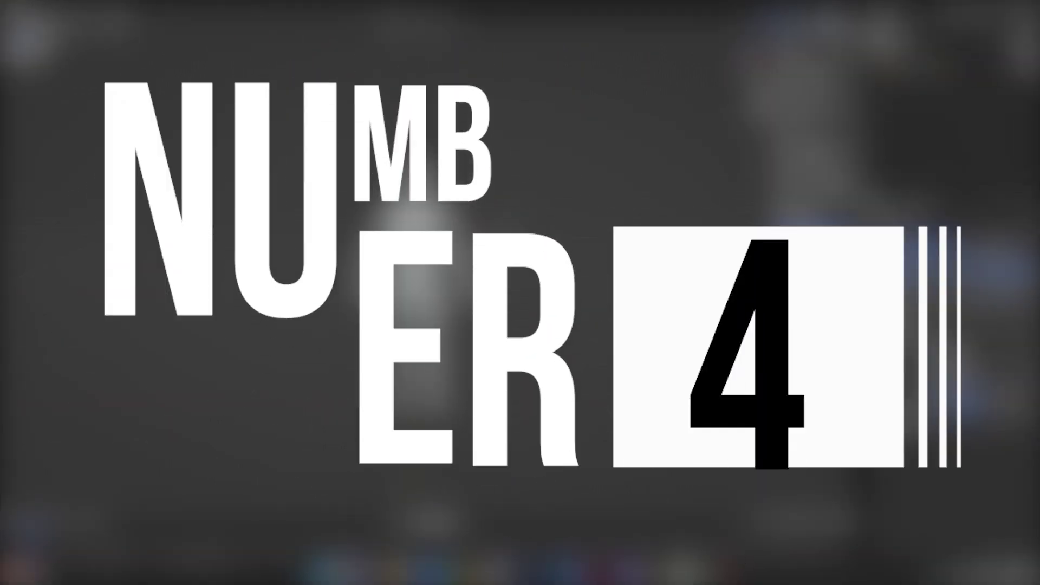
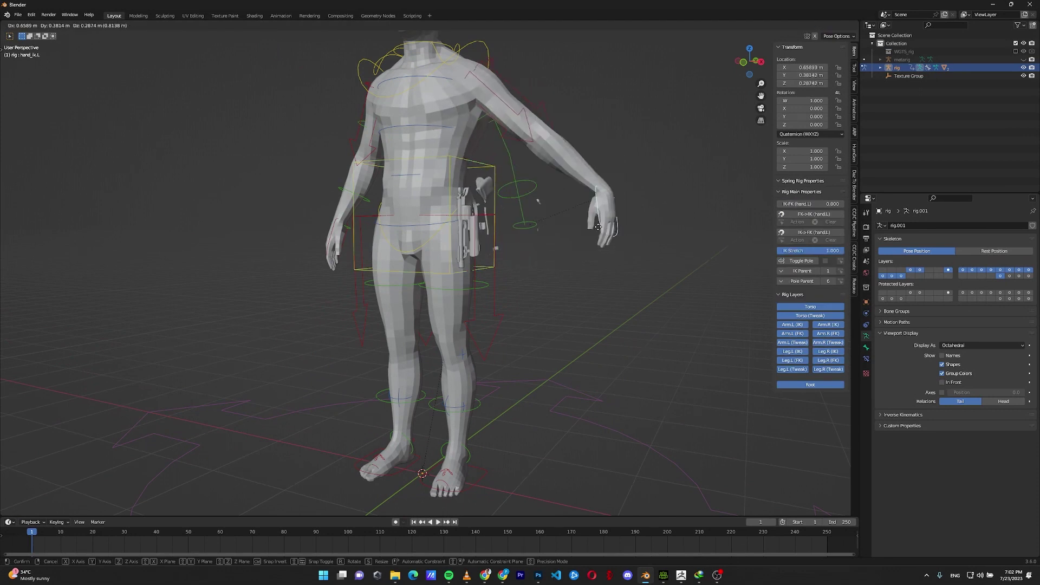
Cancel the test move of the left hand IK control and return to Object Mode.
right_click(594, 239)
click(38, 25)
click(39, 31)
Select the revolver at the character's hip and remove its Armature modifier.
middle_drag(550, 176, 466, 185)
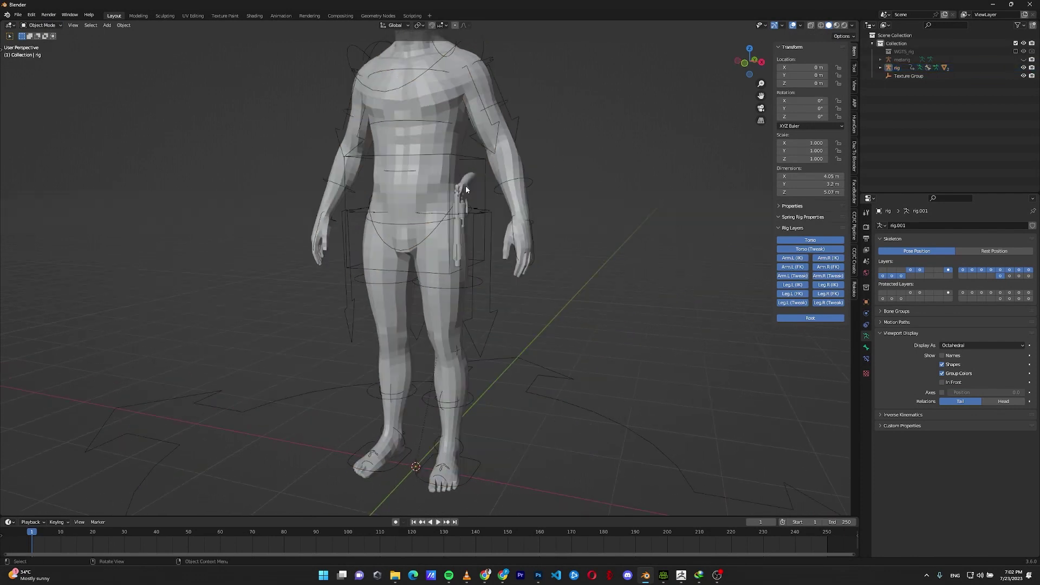
click(466, 186)
click(866, 314)
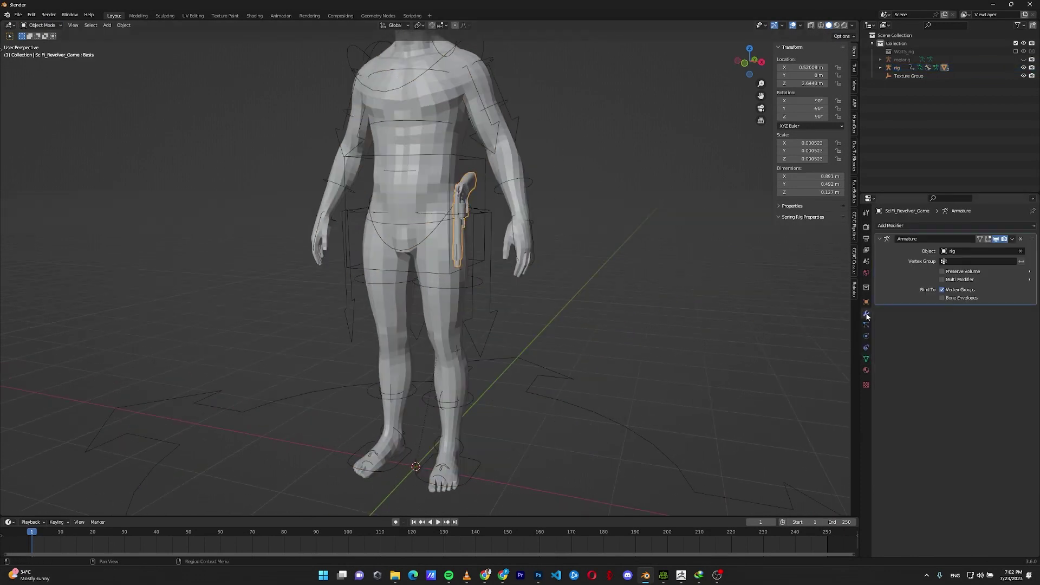
click(1020, 239)
Add the rig to the revolver selection, enter Pose Mode and parent the revolver to the torso control bone.
middle_drag(488, 179, 456, 172)
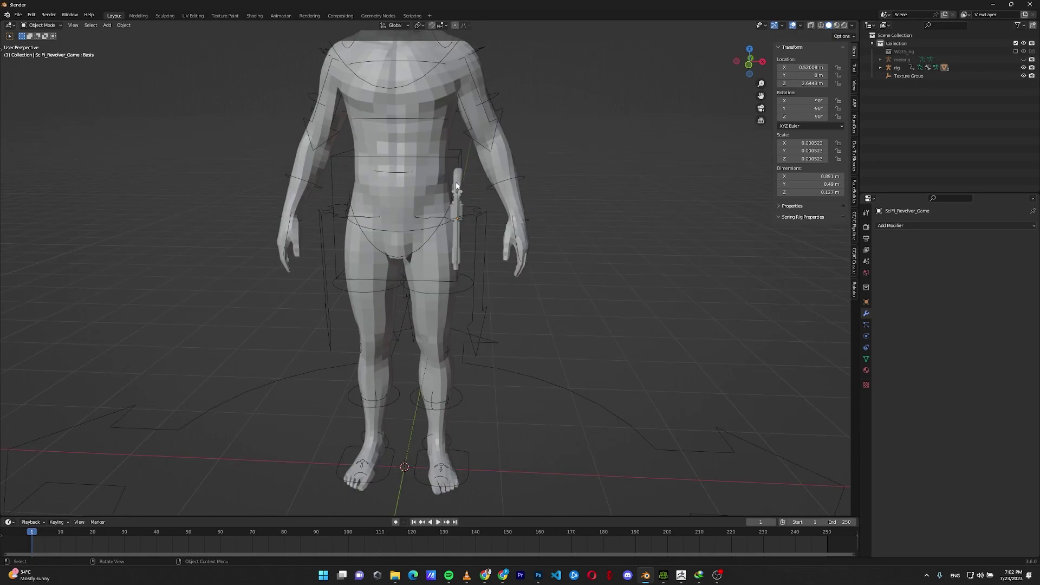
shift+click(458, 158)
click(41, 25)
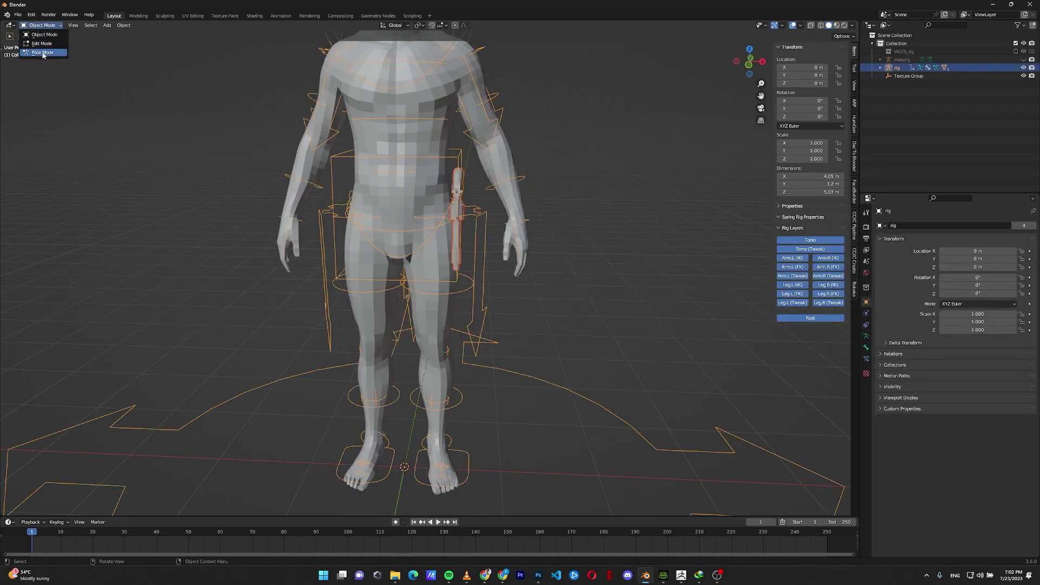
click(62, 63)
scroll(460, 161, up, 2)
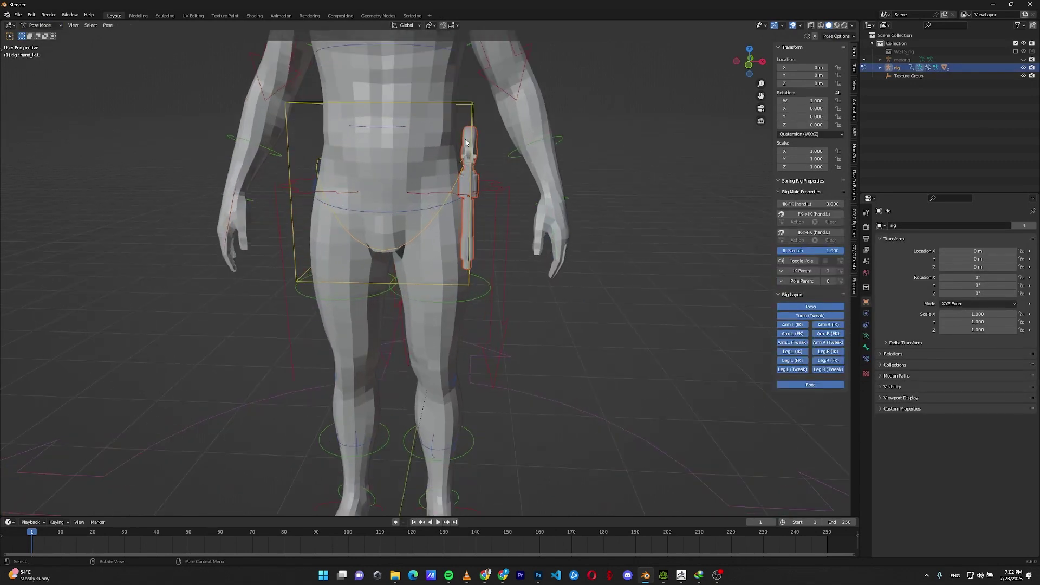
shift+click(471, 105)
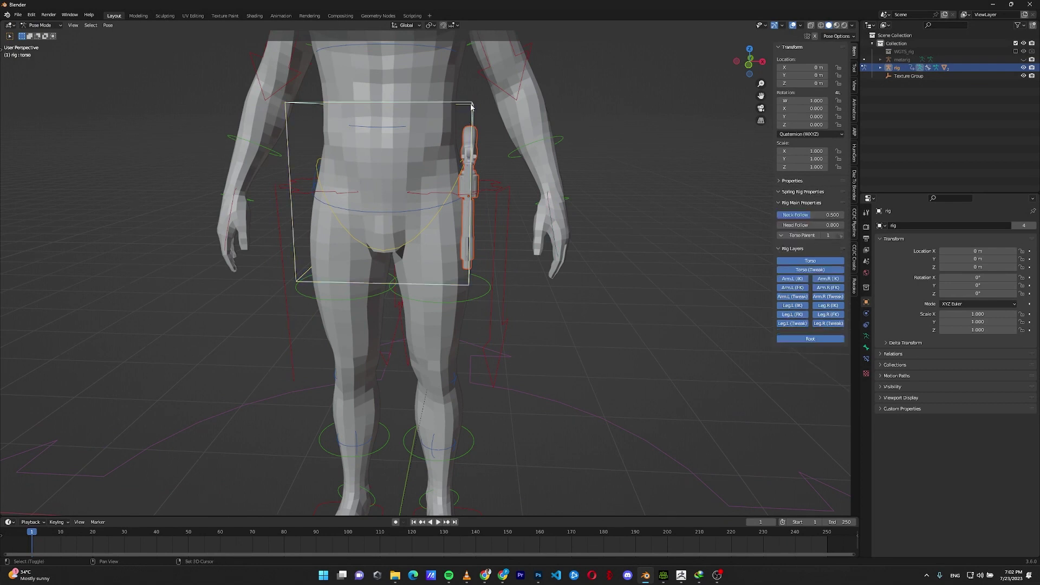
key(ctrl+p)
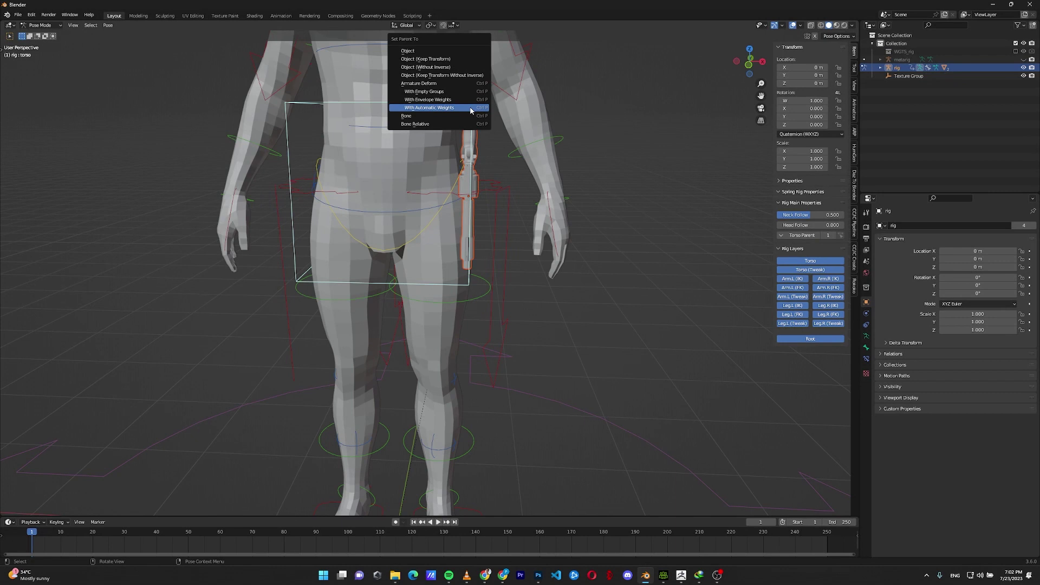
click(470, 109)
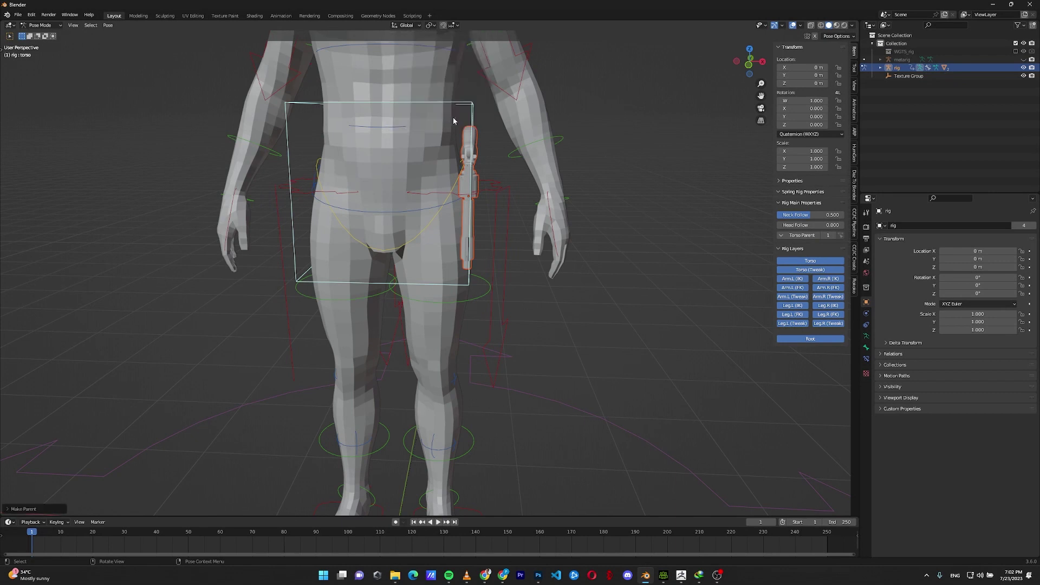
Test-move the torso control and the left hand IK control to check the revolver's attachment, cancelling both moves.
key(g)
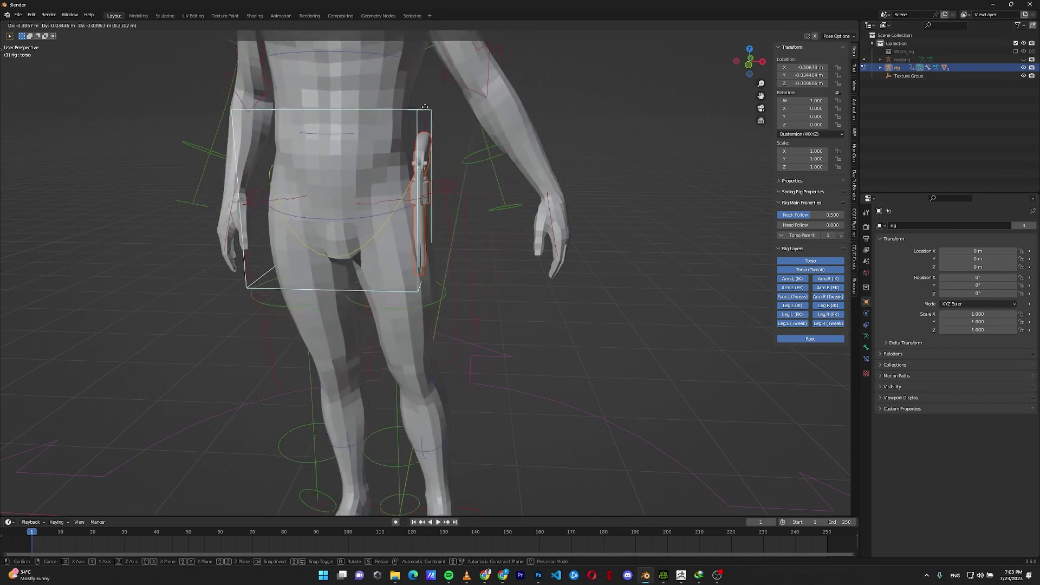
key(Escape)
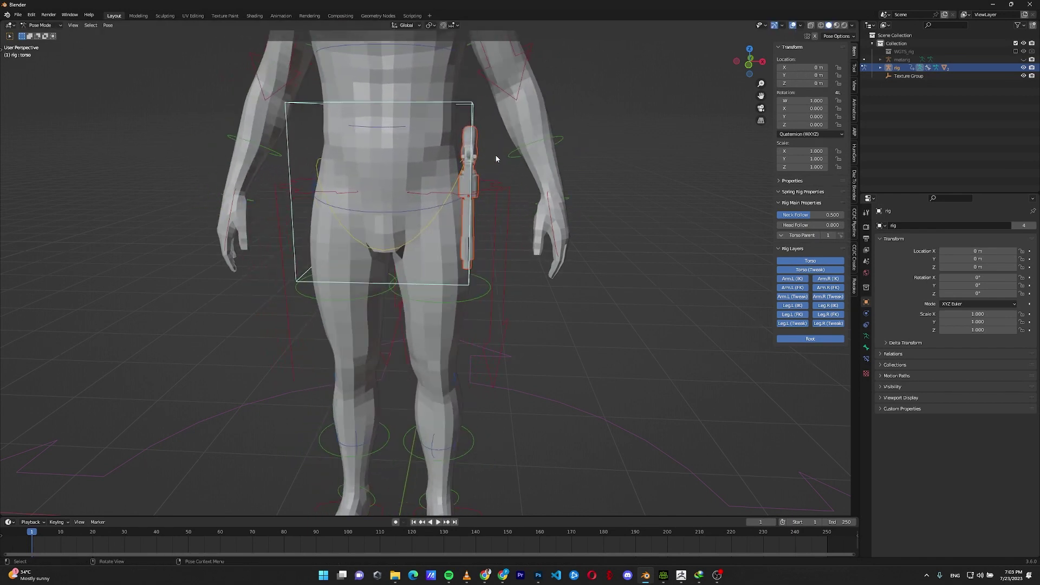
click(552, 216)
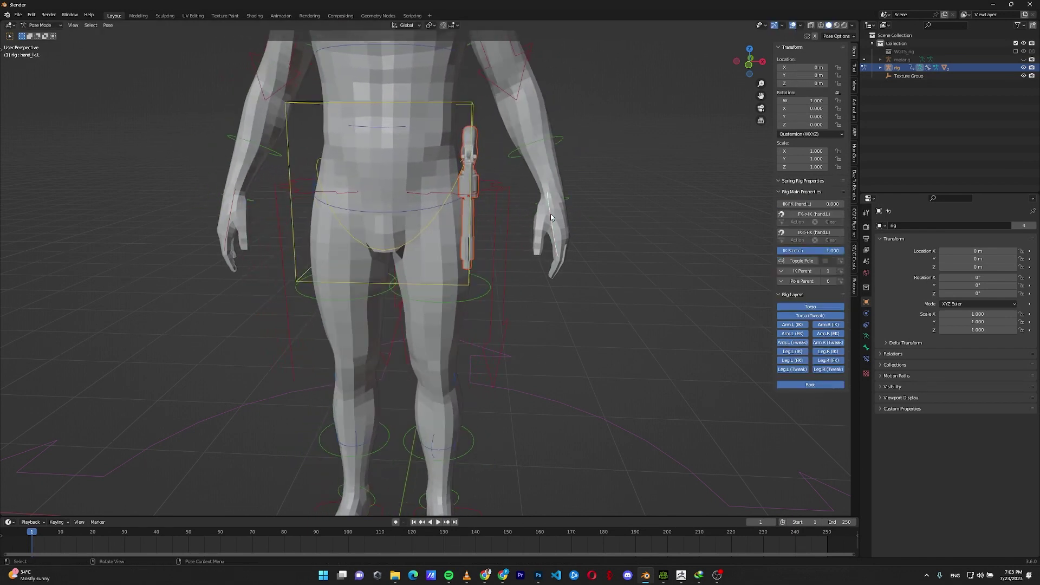
key(g)
key(Escape)
scroll(596, 173, down, 3)
middle_drag(577, 160, 493, 182)
click(478, 168)
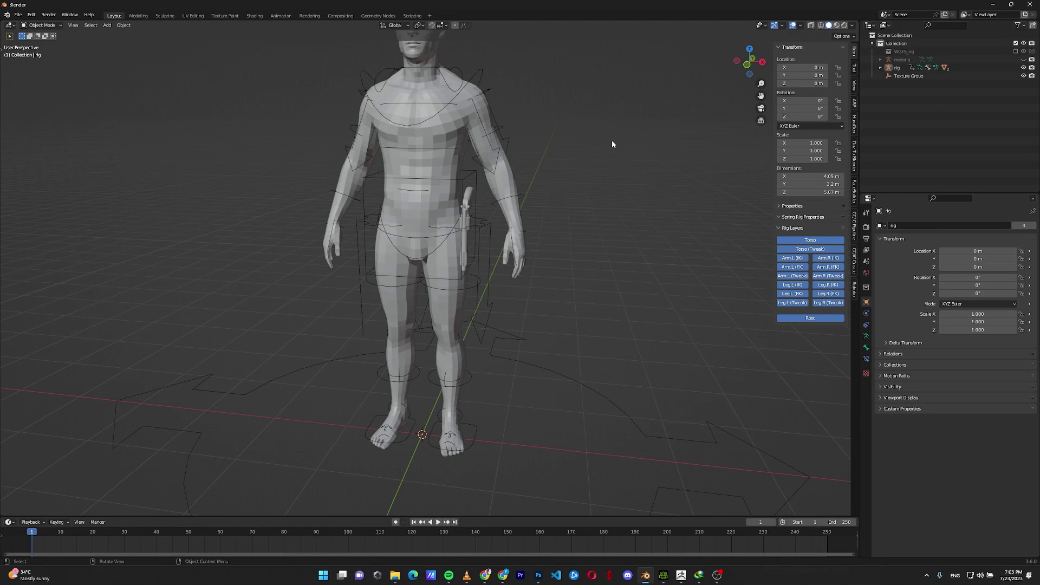
scroll(561, 153, down, 3)
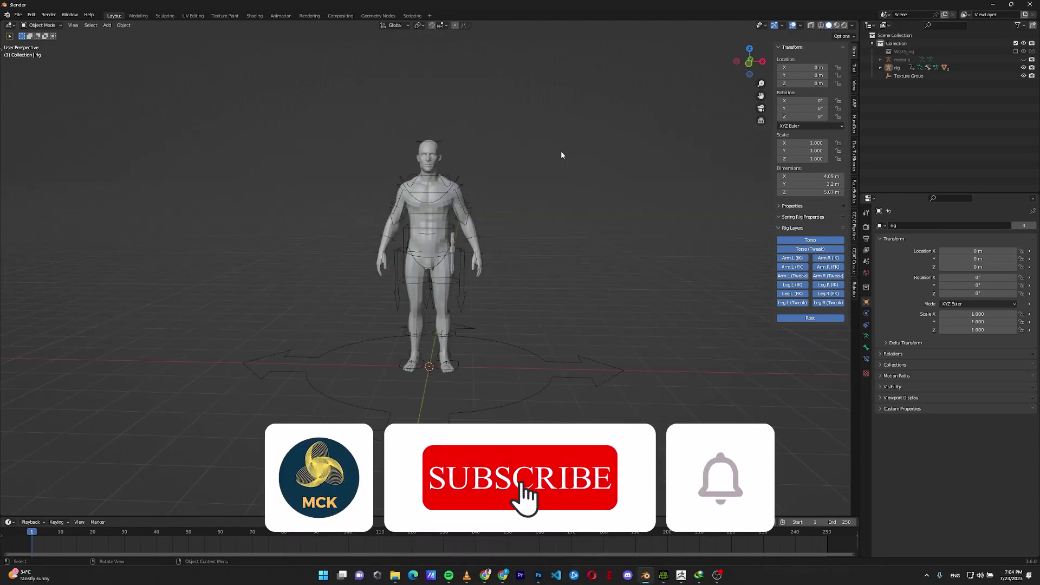